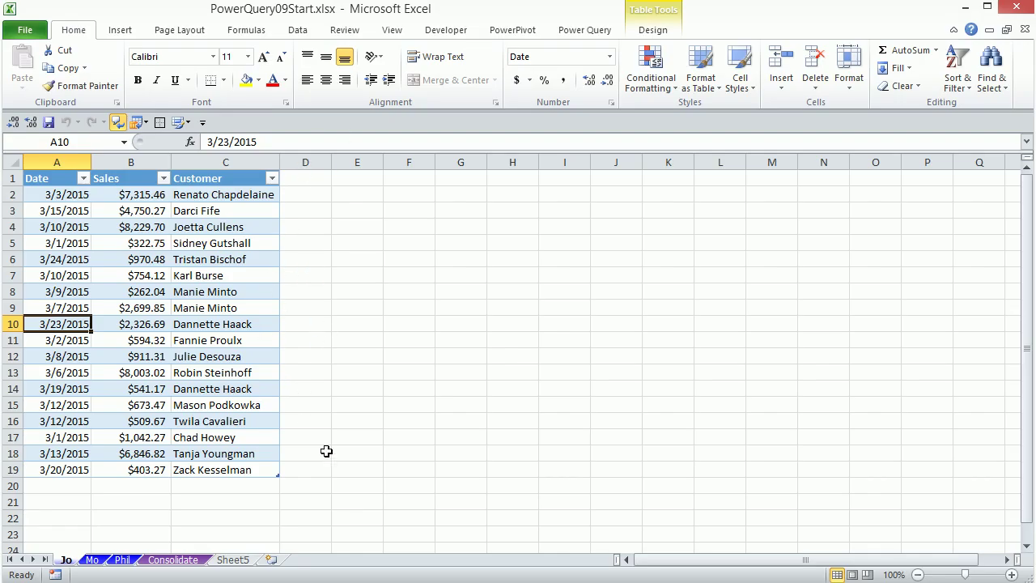
Review the Mo and Phil sales tables, then go to the empty Consolidate sheet
left_click(95, 558)
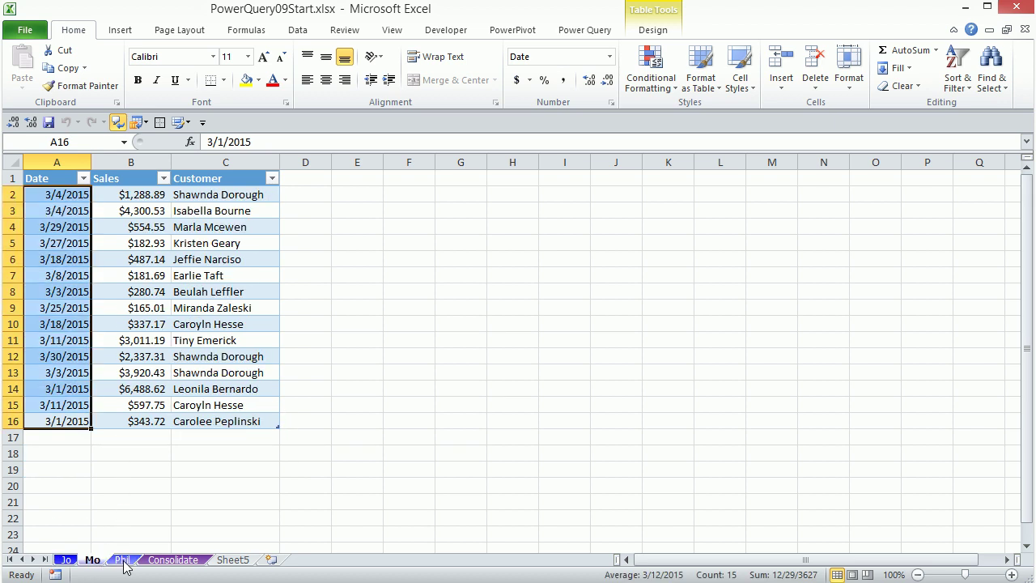
left_click(58, 180)
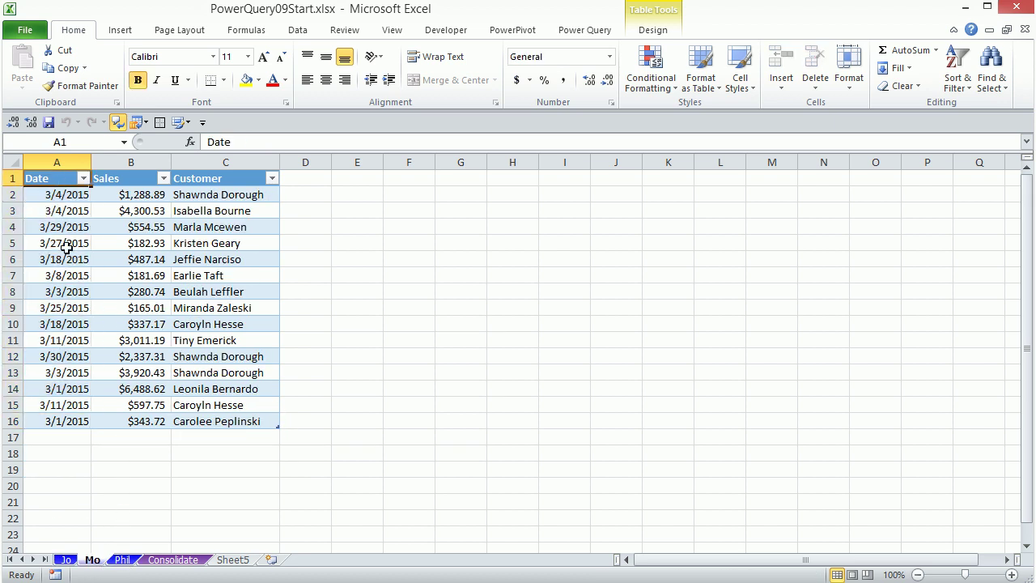
left_click(125, 561)
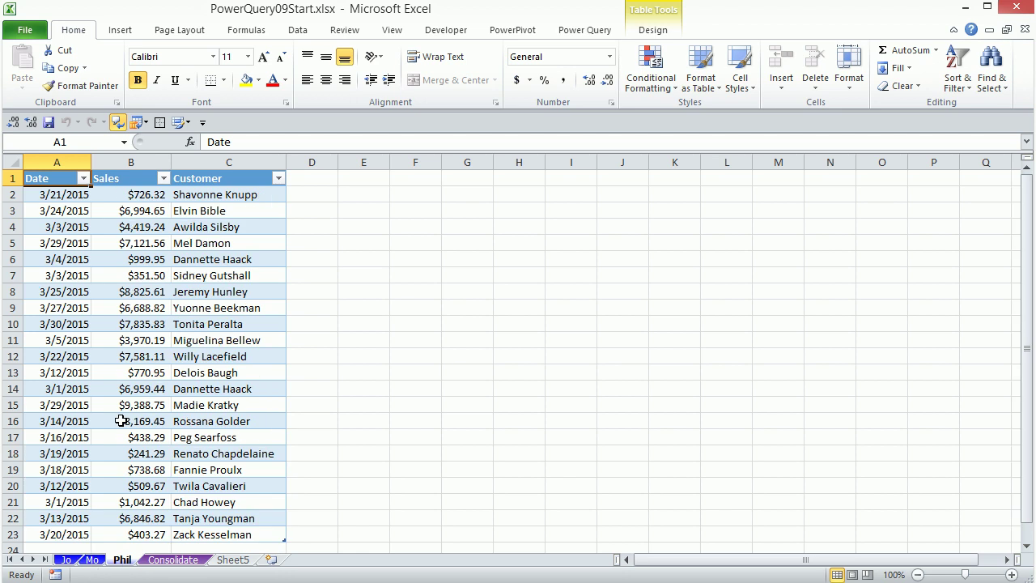
left_click(173, 560)
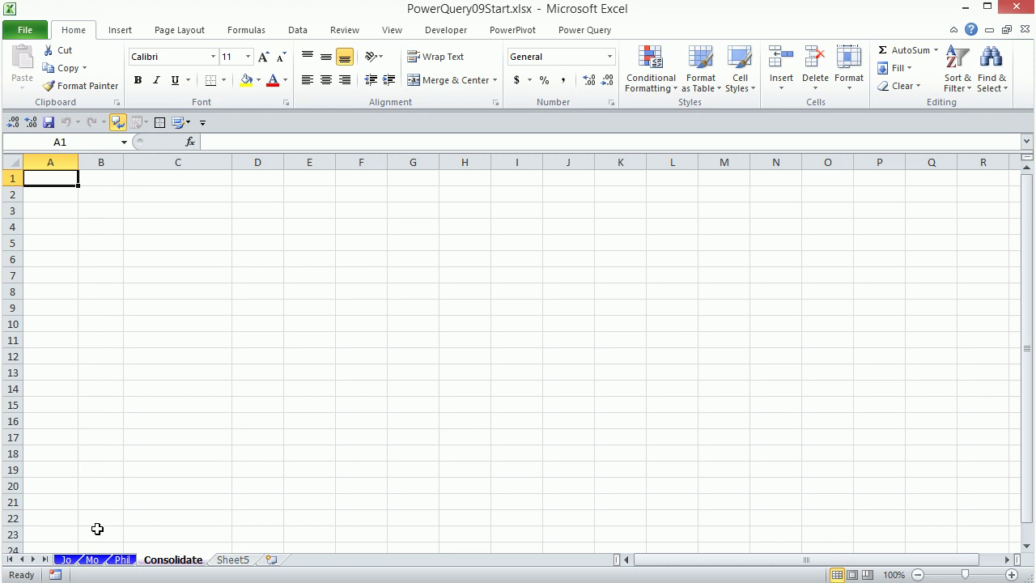
Confirm Phil's table is named PhilSales and Jo's is JoSales, ending on the Jo sheet
left_click(68, 561)
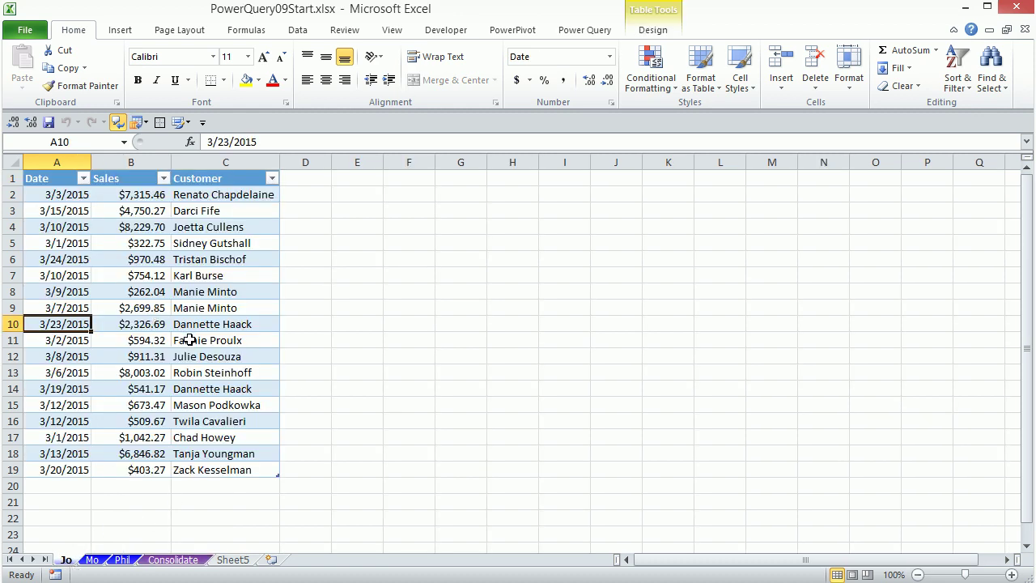
left_click(599, 35)
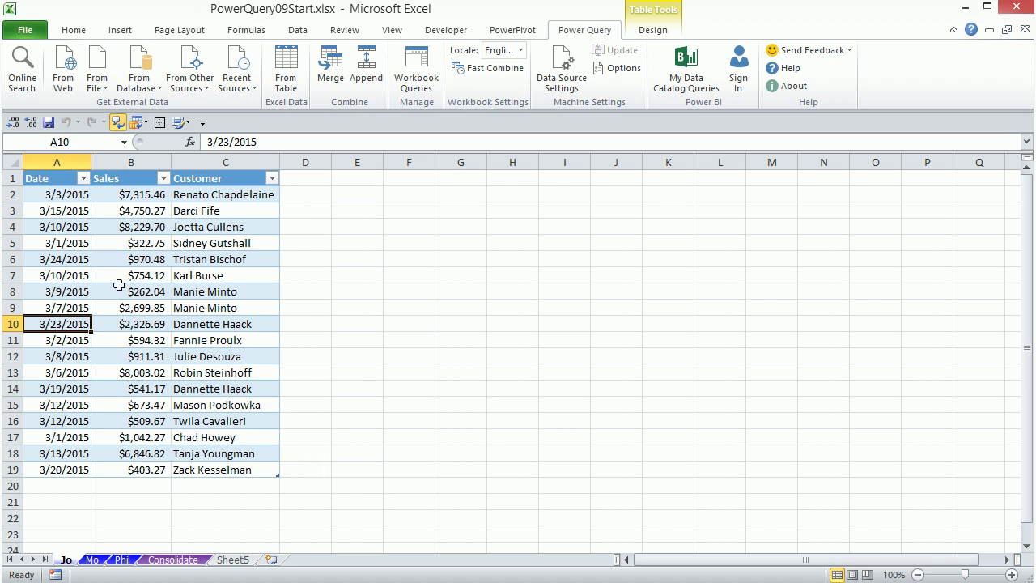
left_click(91, 559)
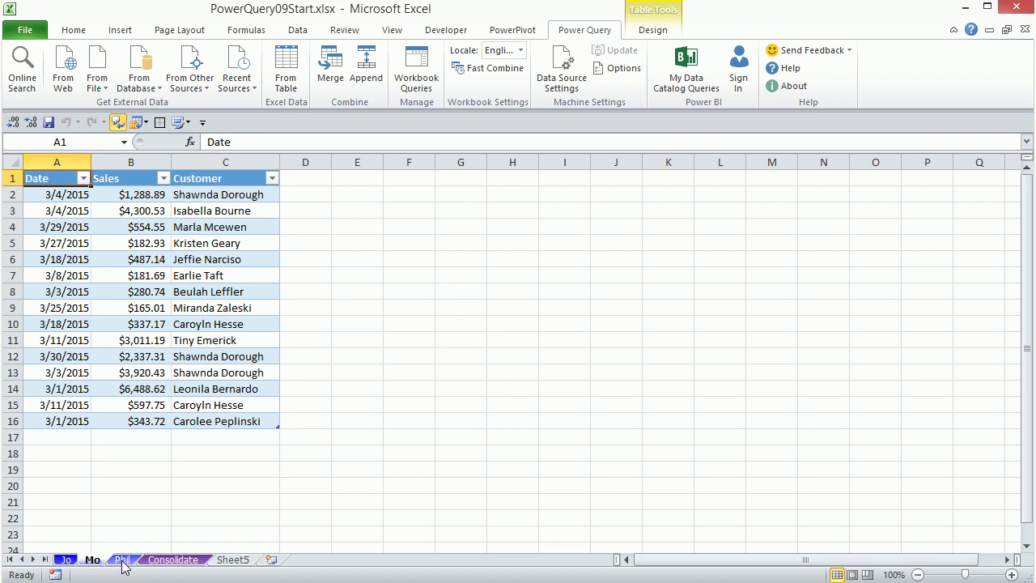
left_click(122, 559)
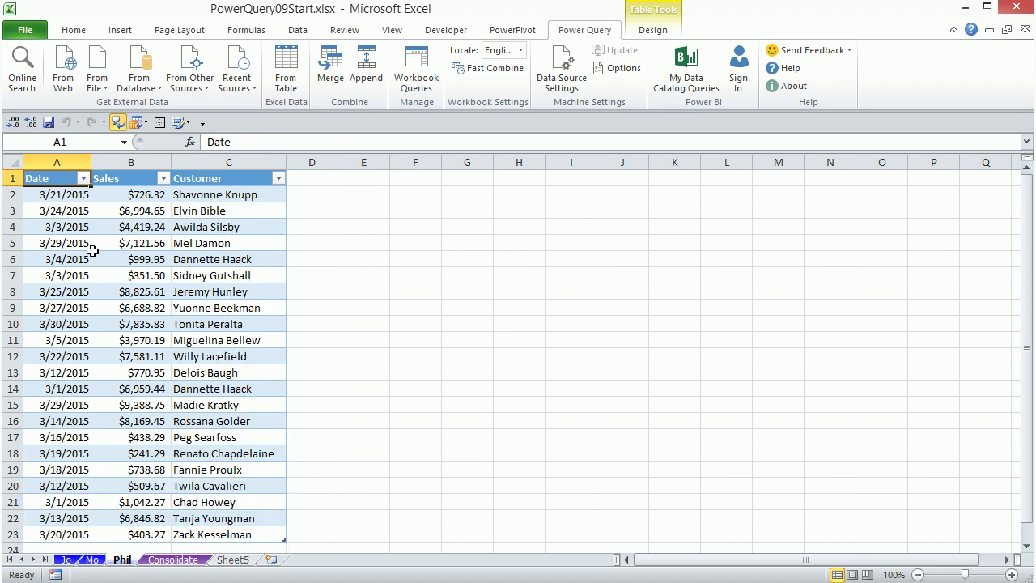
left_click(120, 30)
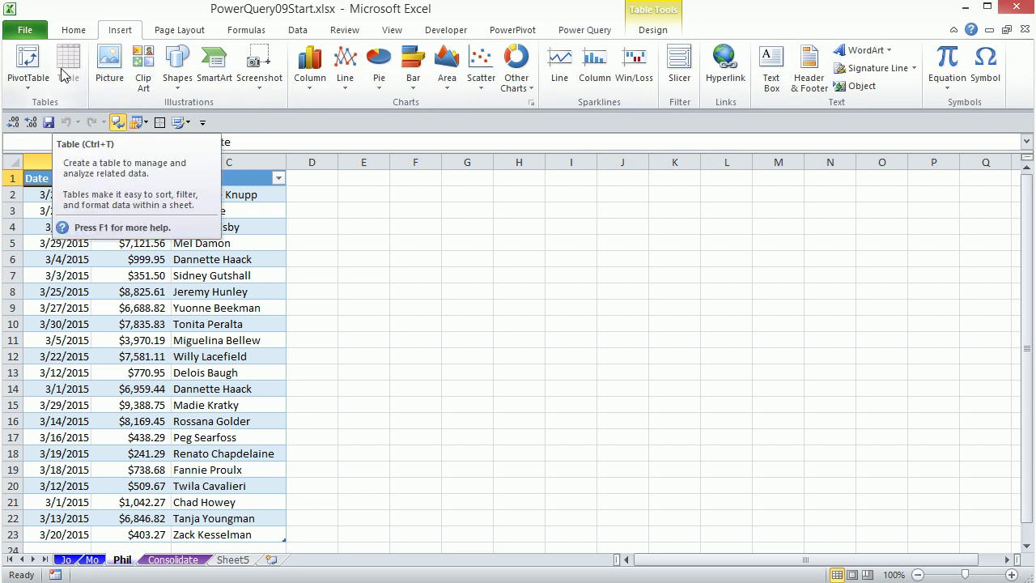
left_click(640, 38)
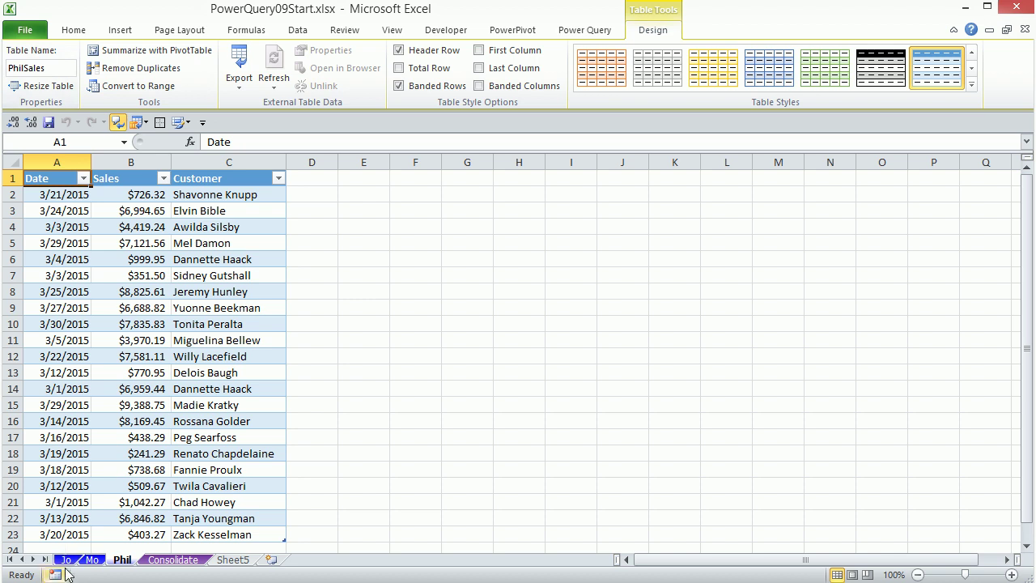
left_click(66, 560)
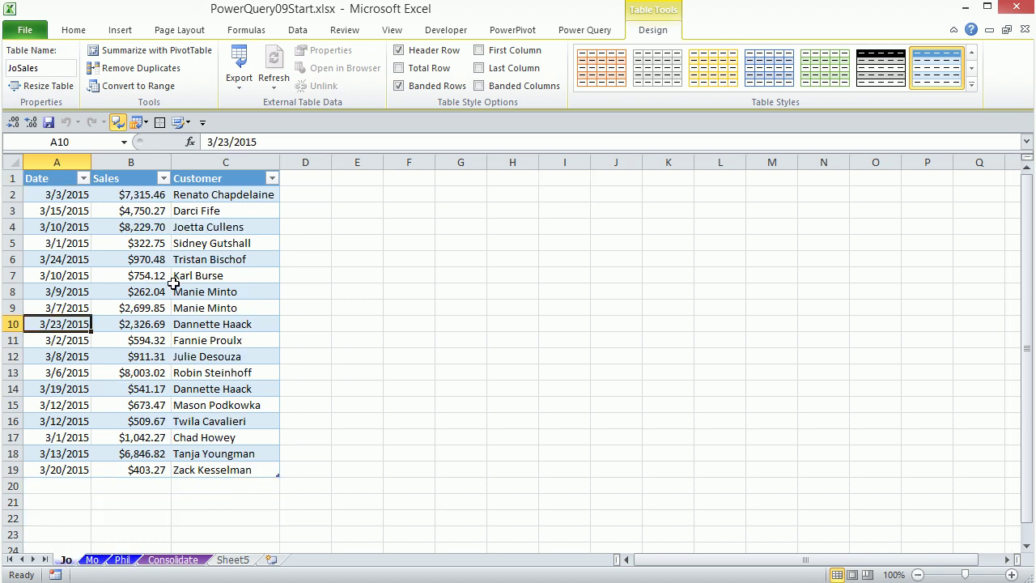
Create a JoSales query from the Jo table using Power Query From Table (Alt, Y, 1, Y, 8)
left_click(594, 34)
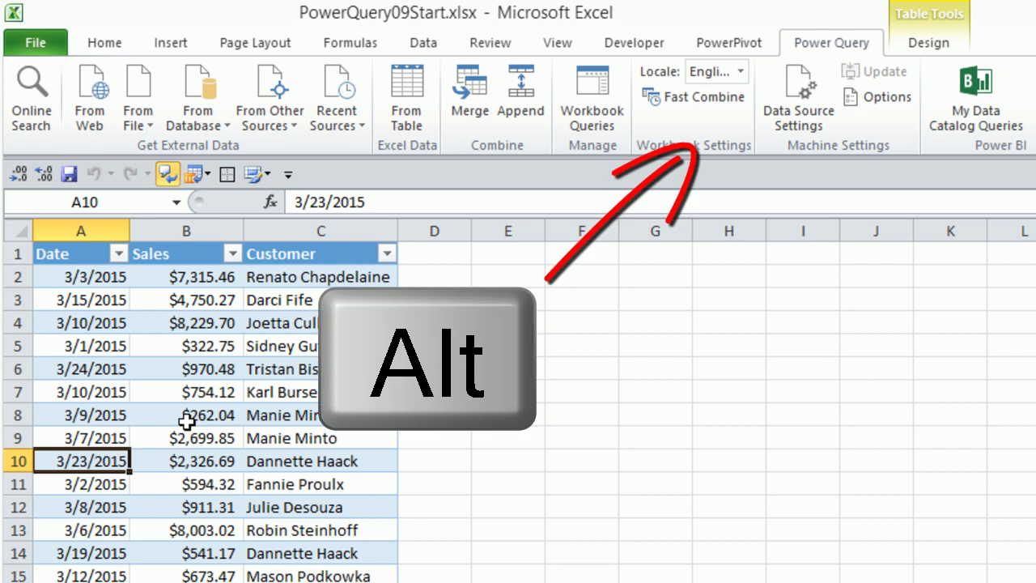
key("alt")
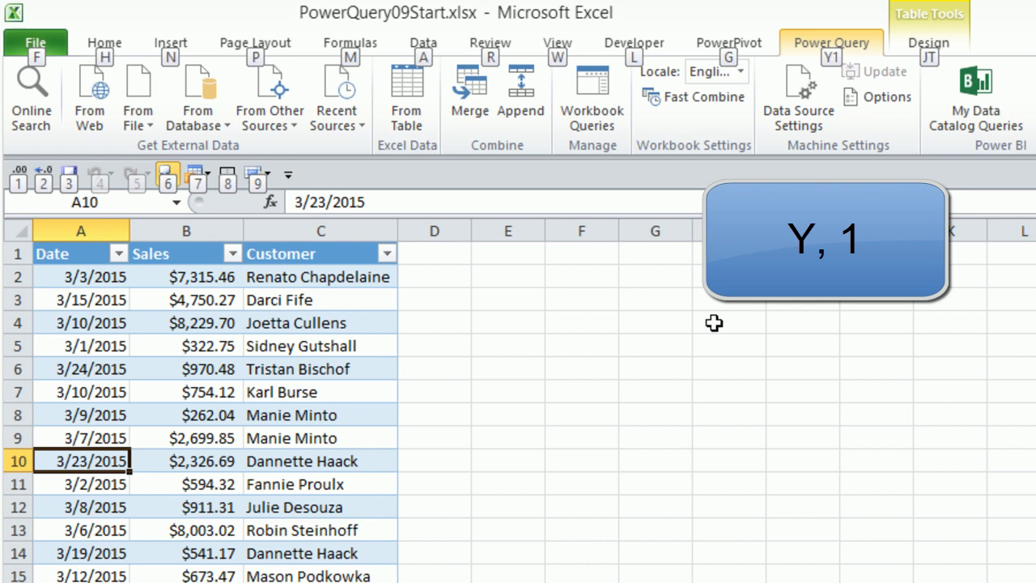
key("y")
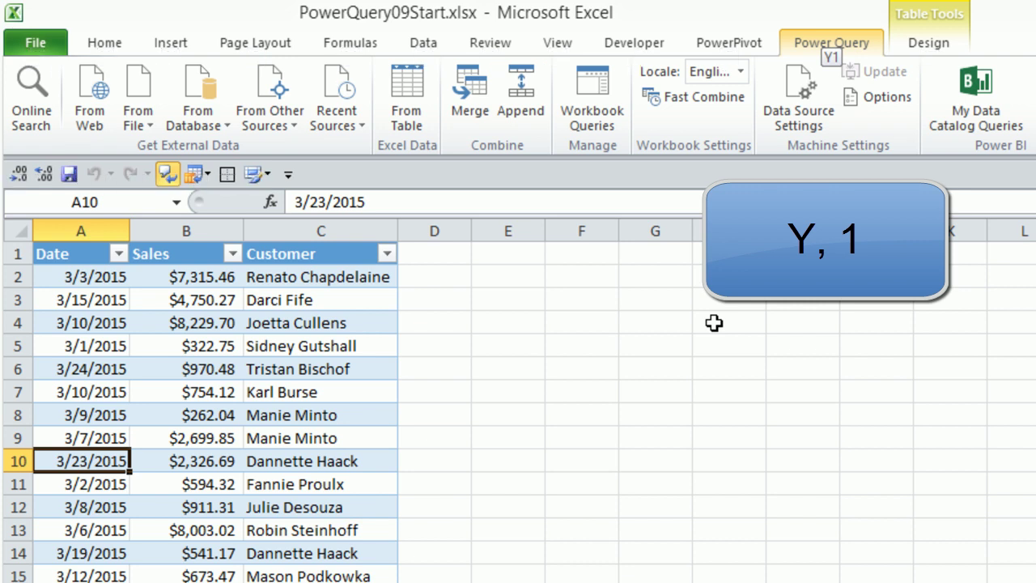
key("1")
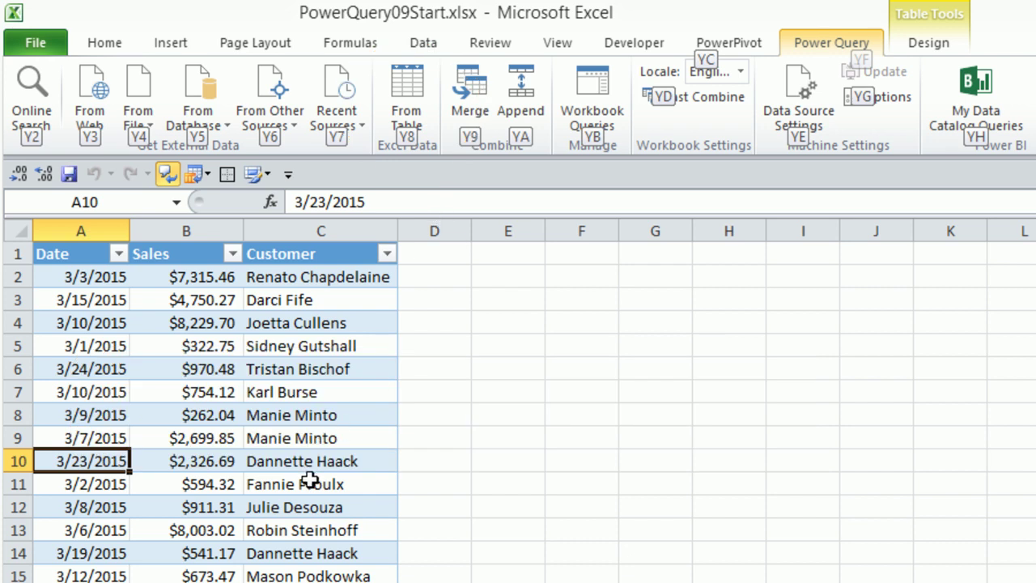
key("8")
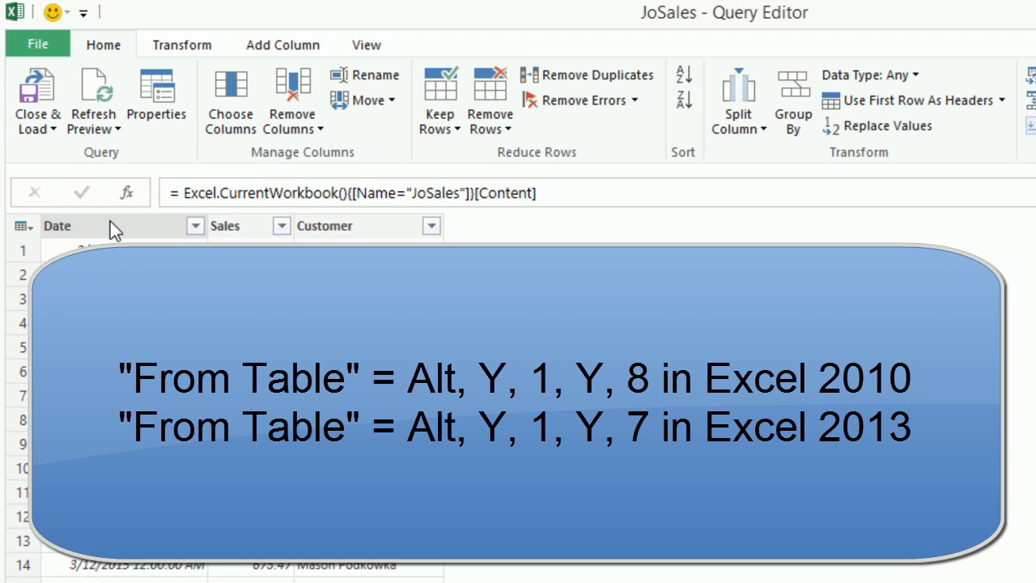
Close & Load the JoSales query as Only Create Connection
left_click(55, 131)
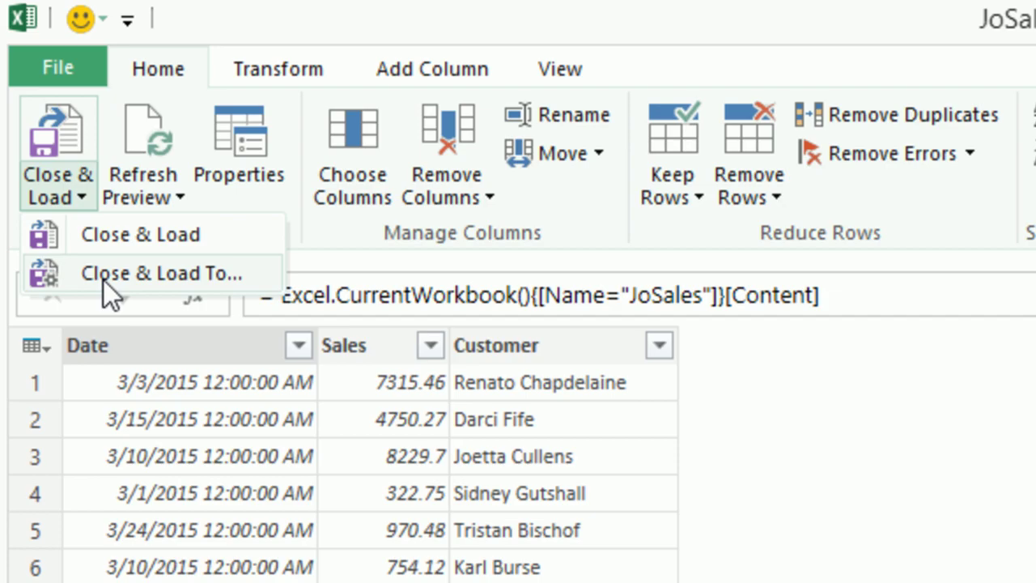
left_click(104, 280)
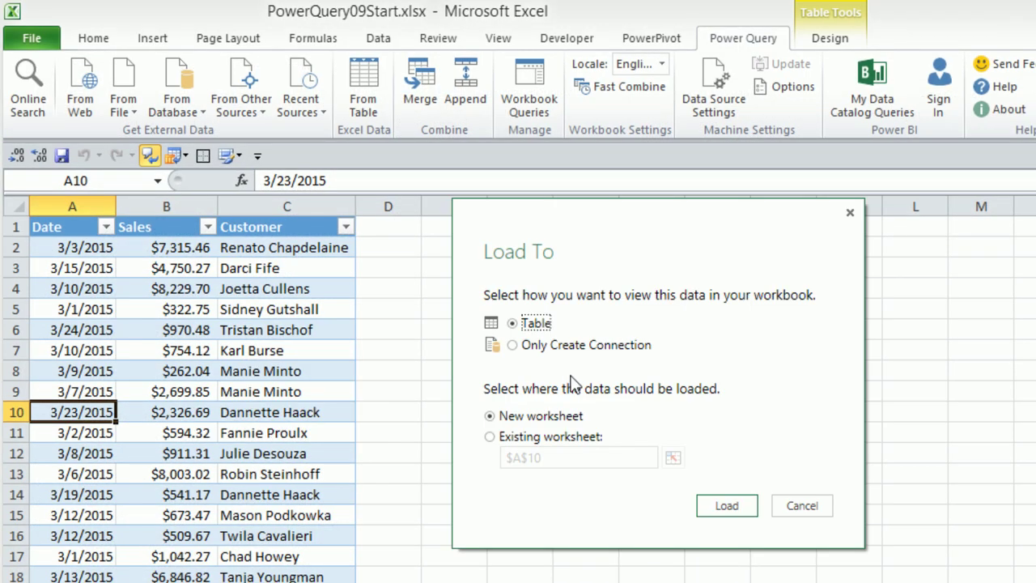
left_click(514, 345)
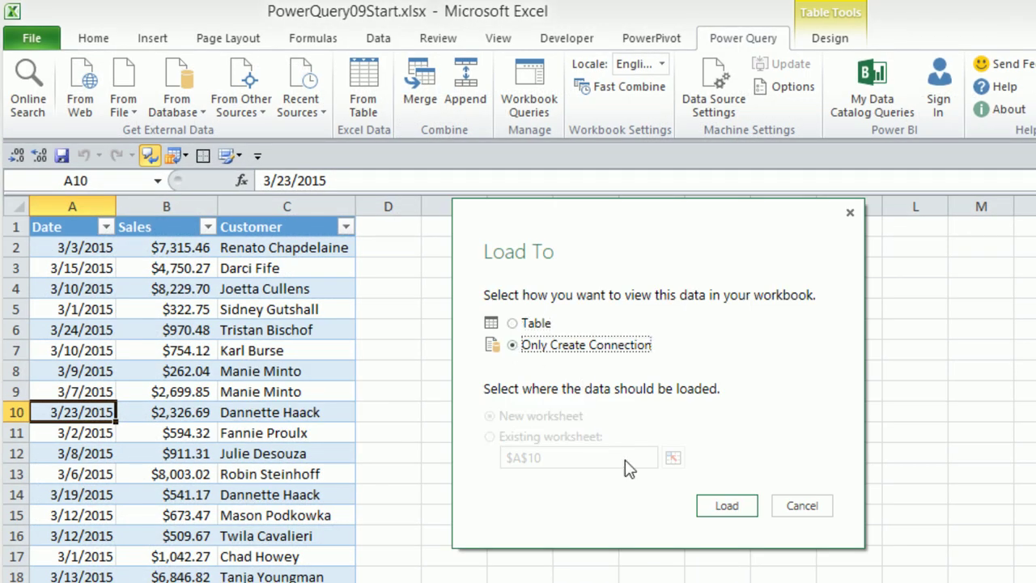
left_click(727, 506)
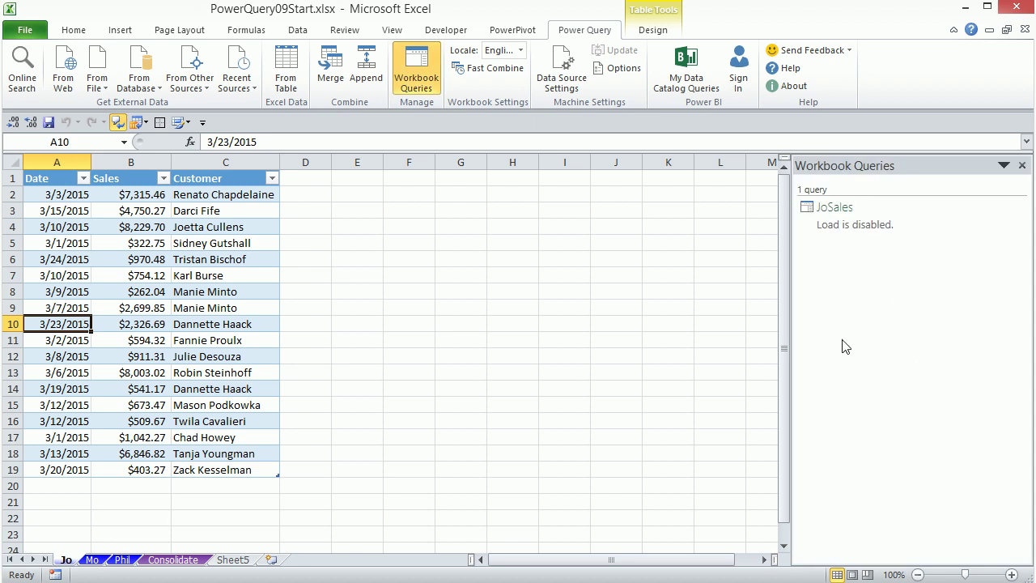
Create a MoSales query from the Mo table and load it as connection only
left_click(92, 559)
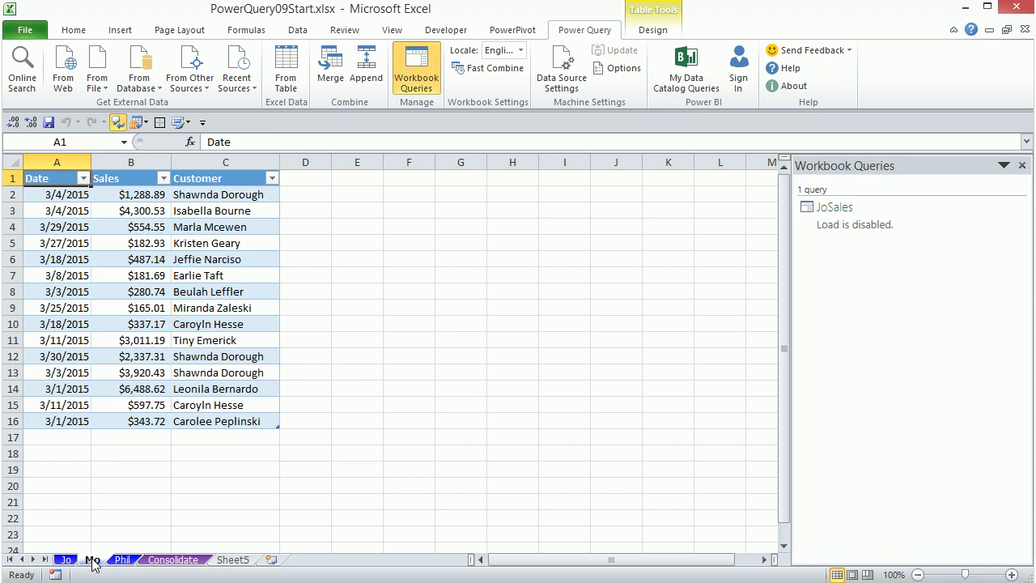
key("alt")
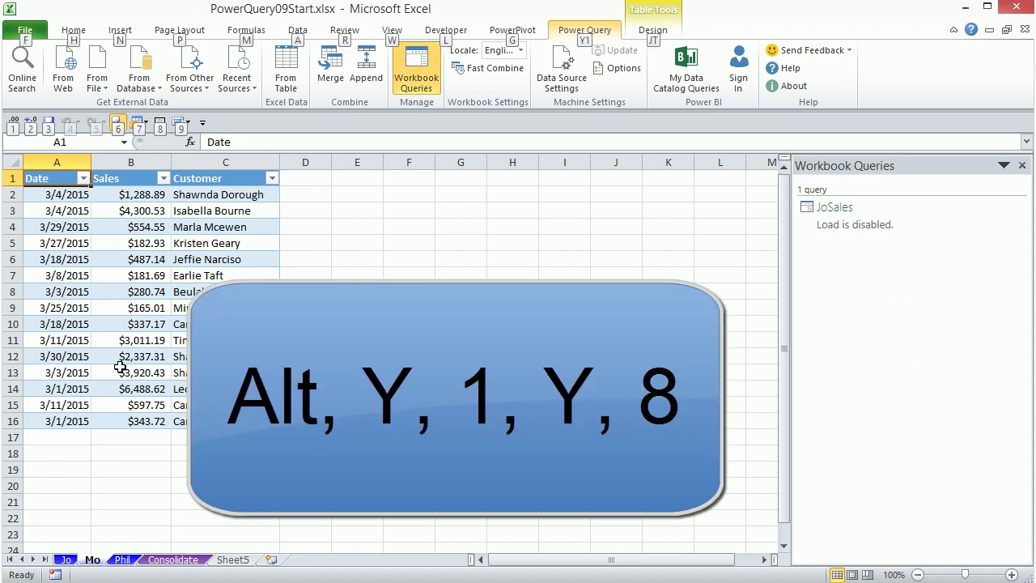
key("y")
key("1")
key("y")
key("8")
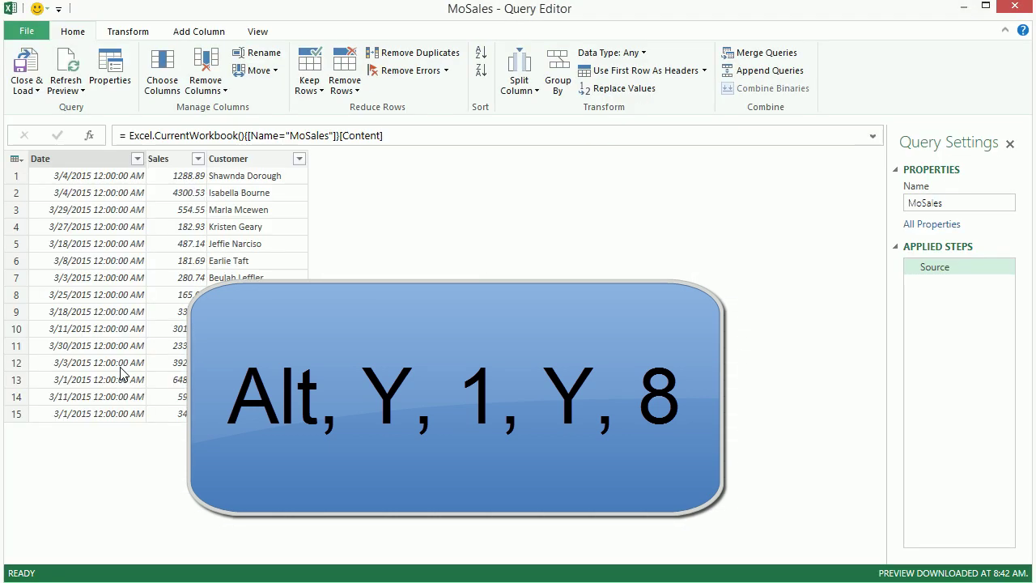
left_click(38, 90)
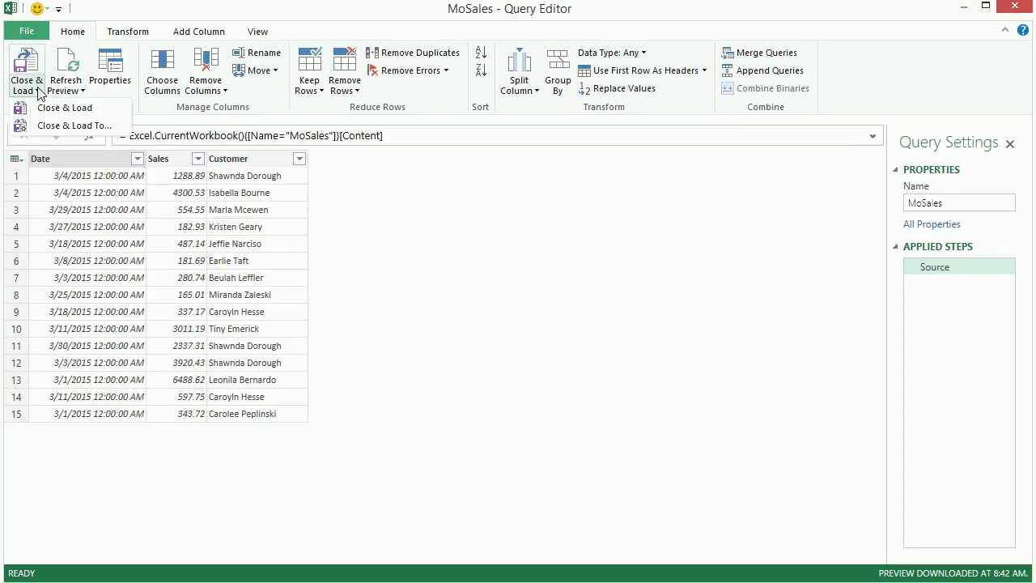
left_click(61, 127)
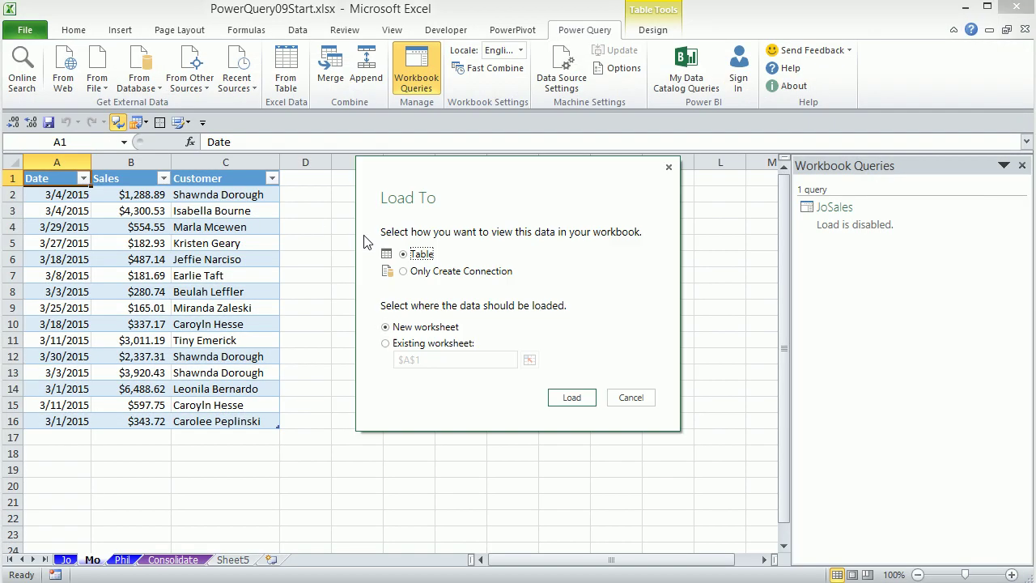
left_click(433, 274)
left_click(571, 397)
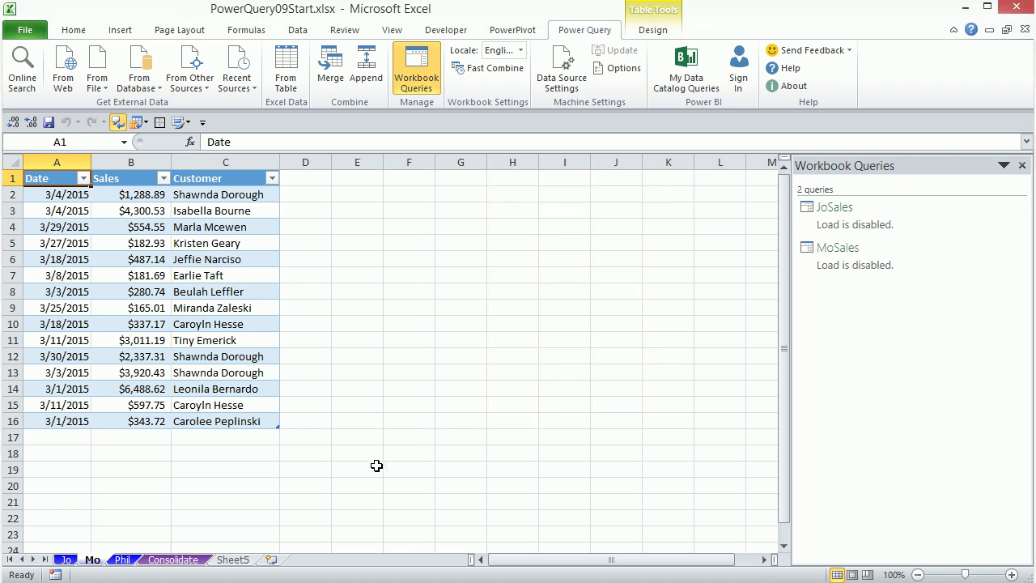
Create a PhilSales query from the Phil table and load it as connection only
left_click(125, 561)
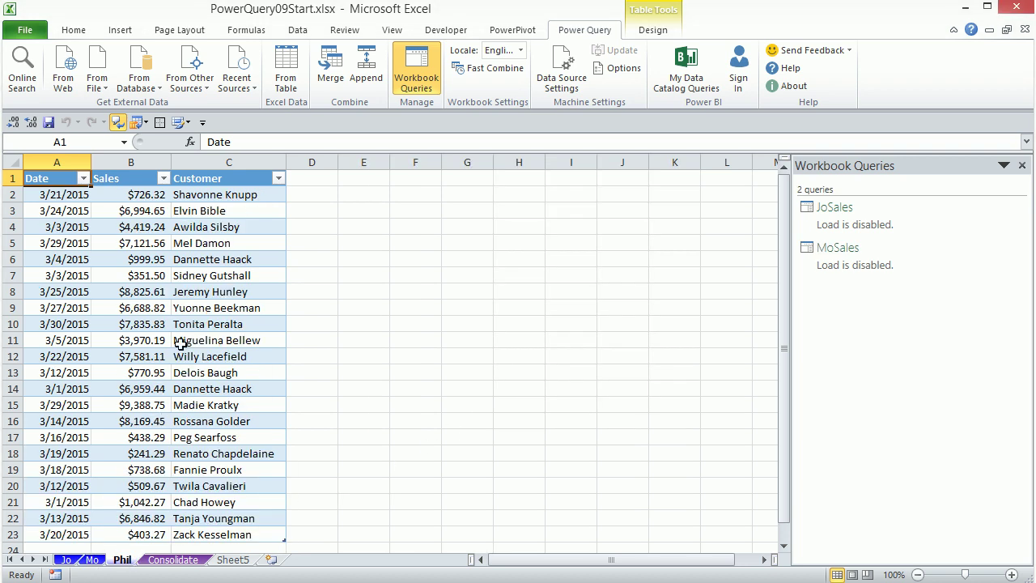
key("alt")
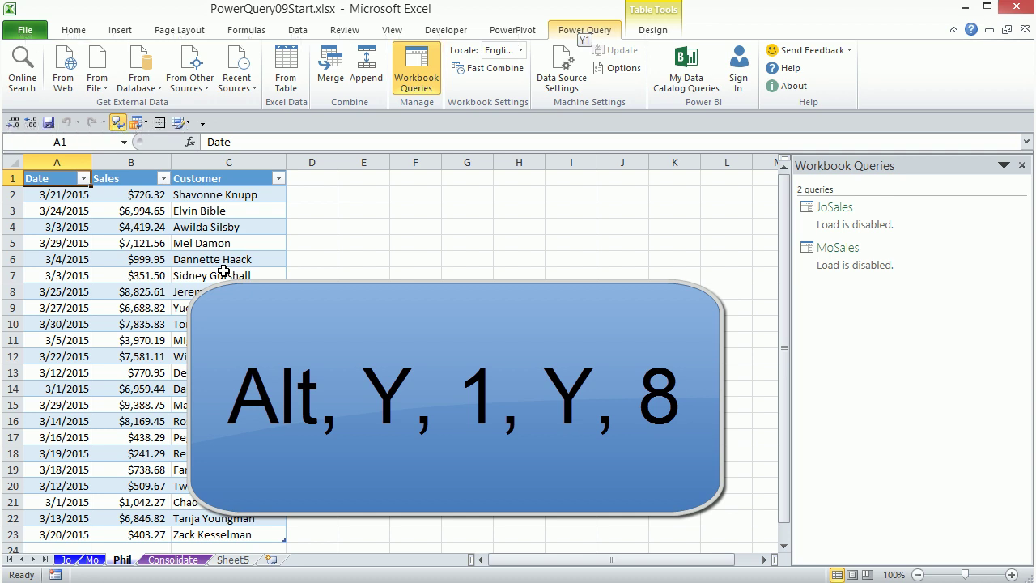
key("y")
key("1")
key("y")
key("8")
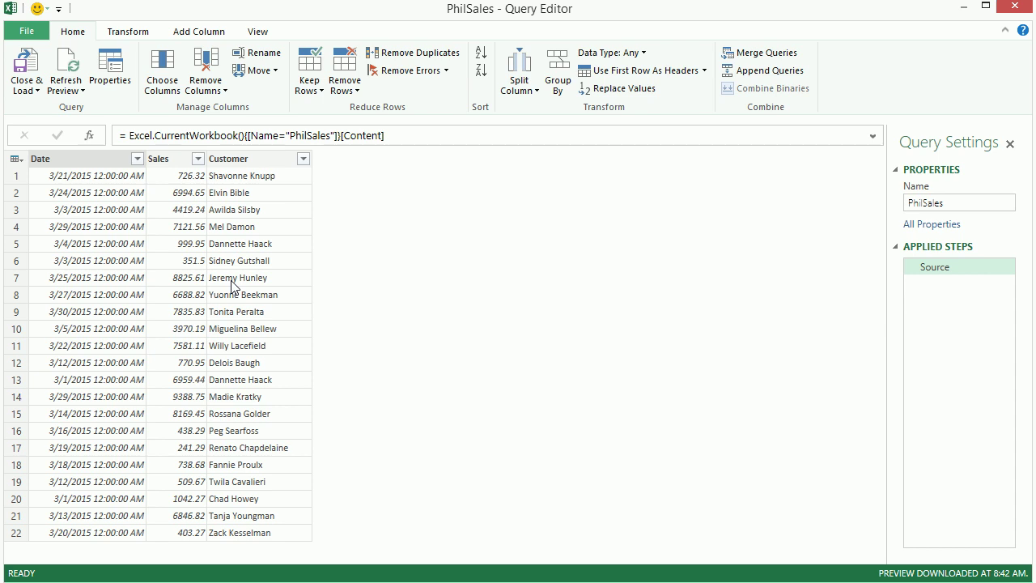
left_click(27, 86)
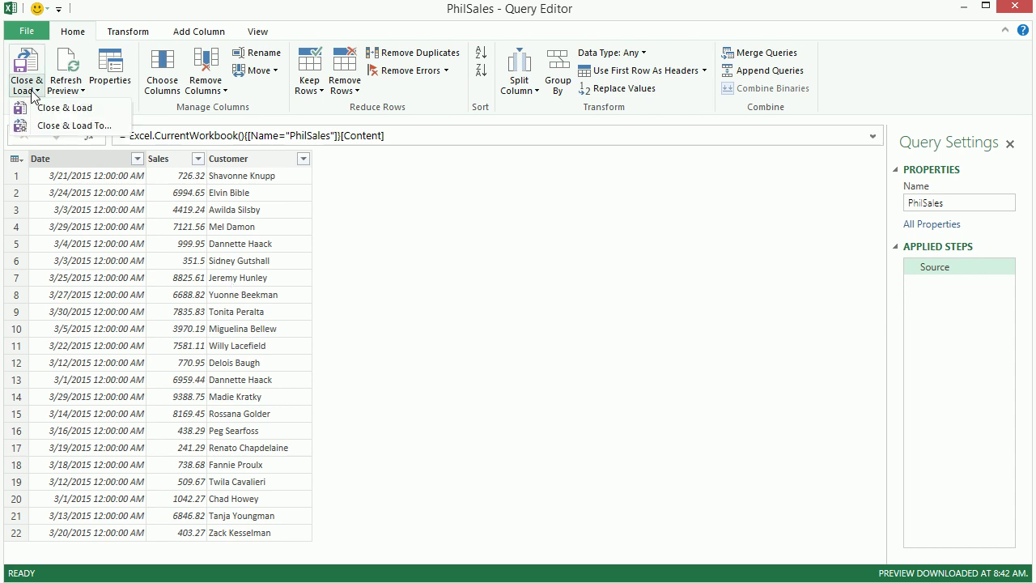
left_click(28, 127)
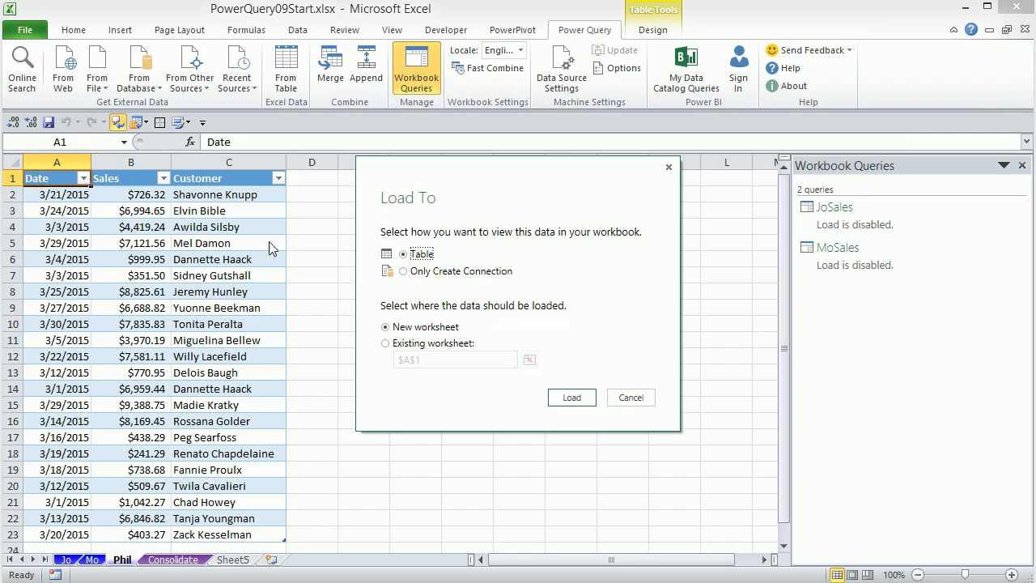
left_click(404, 272)
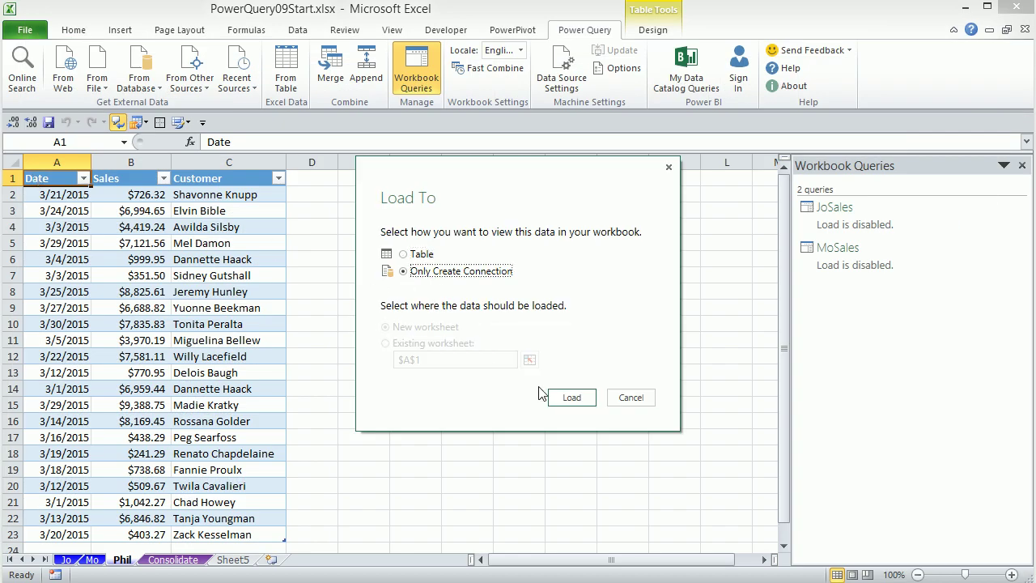
left_click(583, 400)
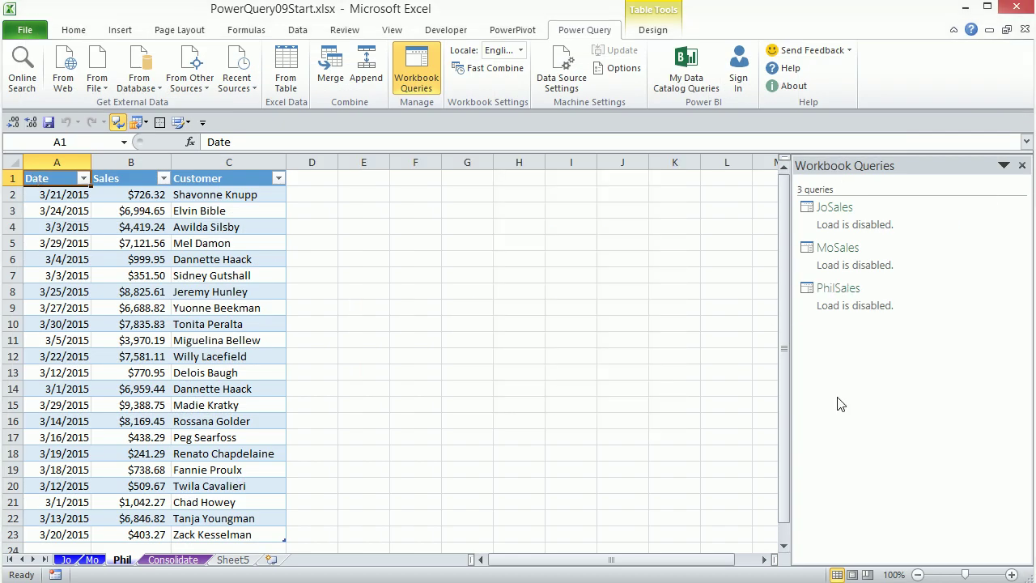
Go to the Consolidate sheet and start an Append from the Power Query ribbon
left_click(174, 560)
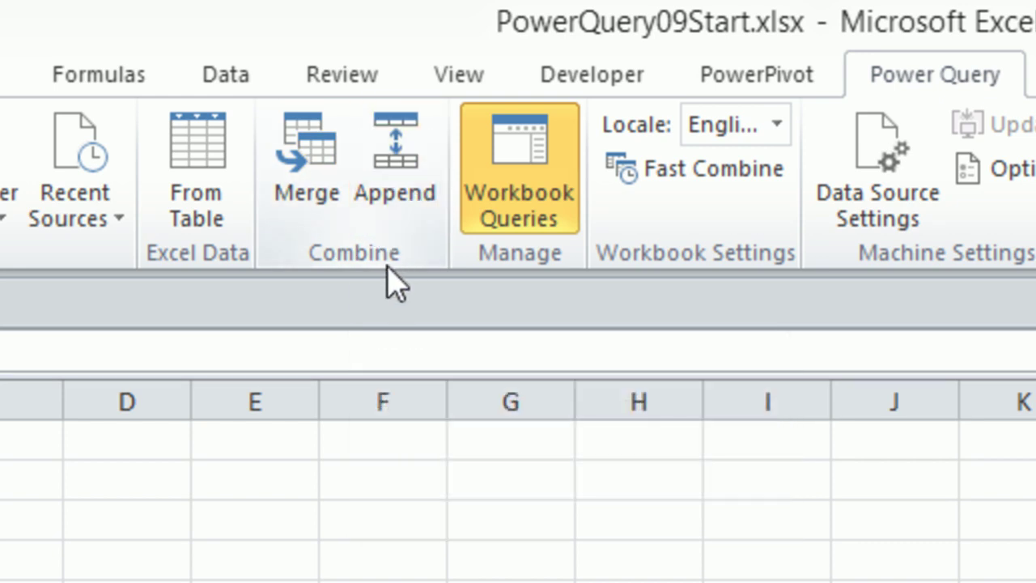
left_click(396, 188)
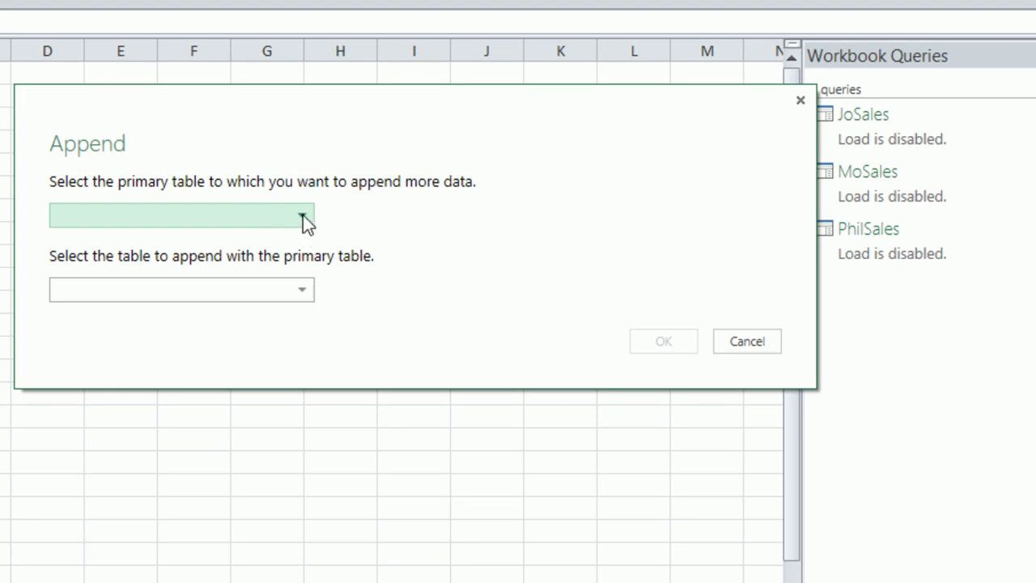
Append MoSales onto JoSales as primary table, creating the Append1 query
left_click(303, 215)
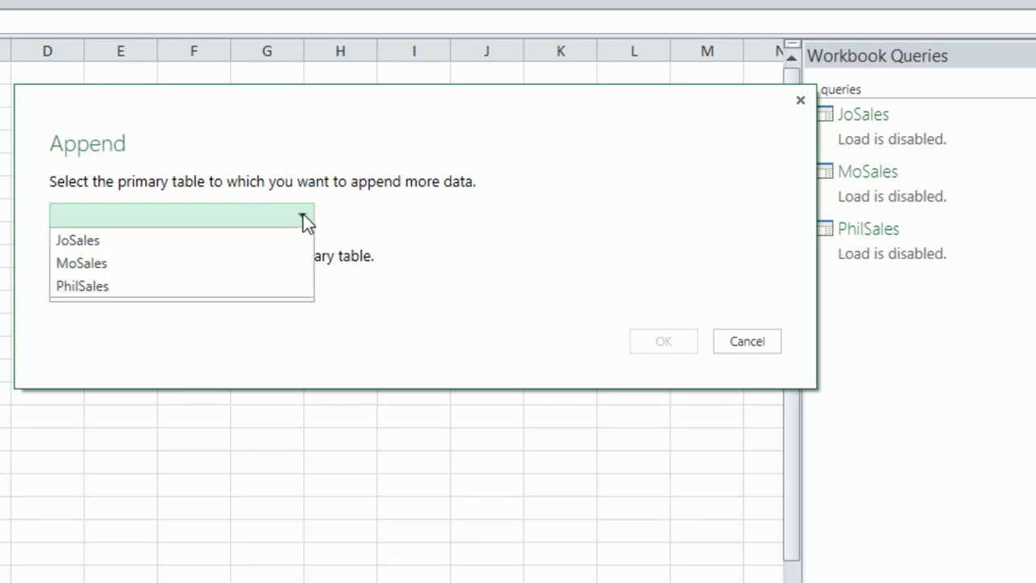
left_click(159, 243)
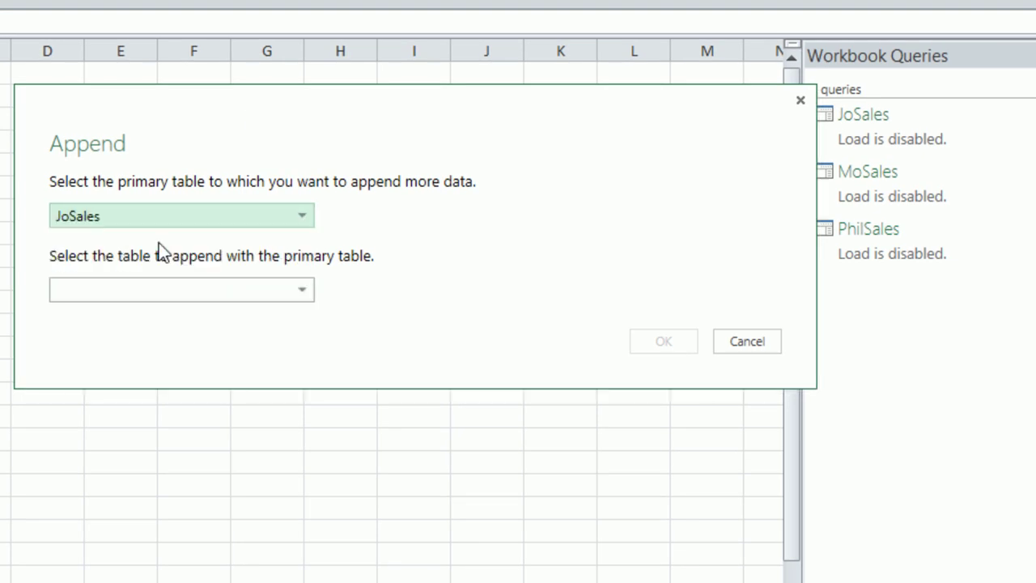
left_click(301, 289)
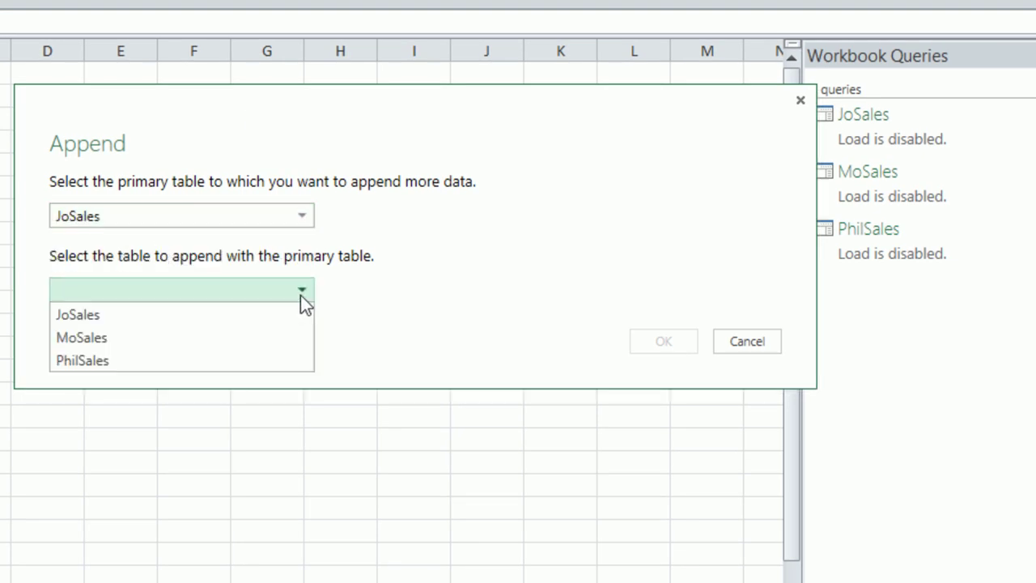
left_click(79, 337)
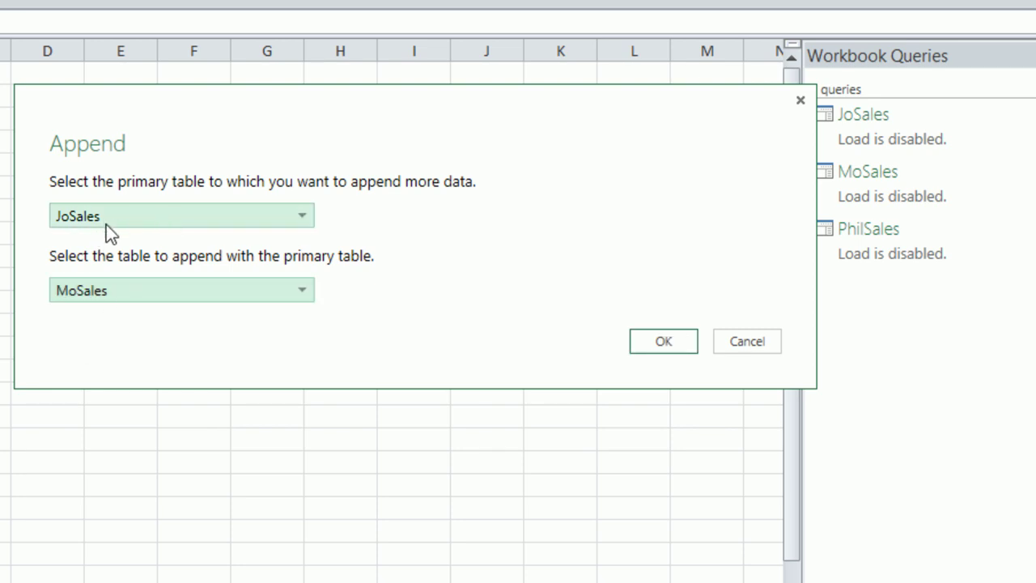
left_click(672, 347)
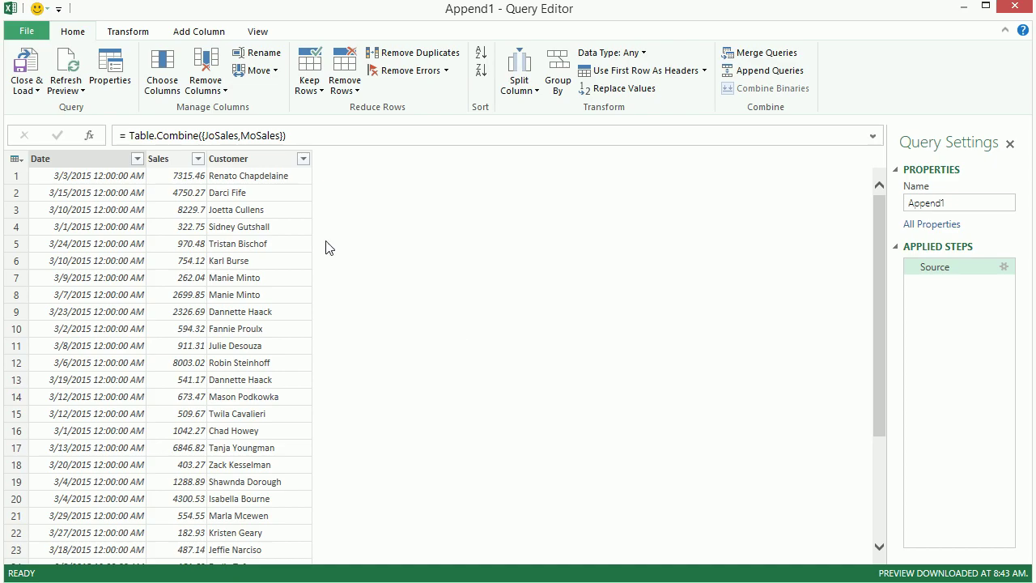
Rename the Append1 query to AllData
double_click(955, 204)
type("AllData")
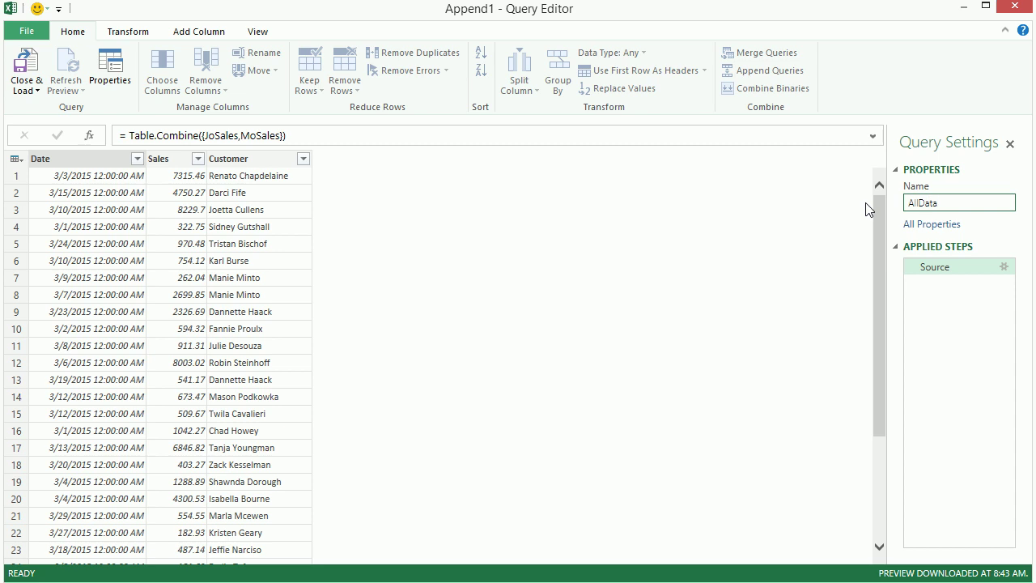
key("Return")
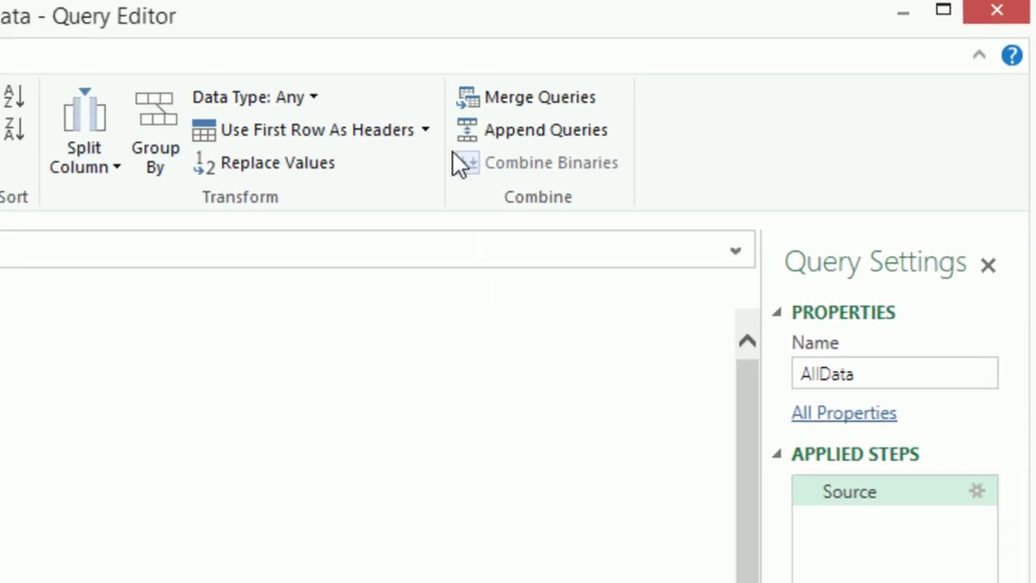
Add an Append Queries step bringing PhilSales into AllData
left_click(524, 128)
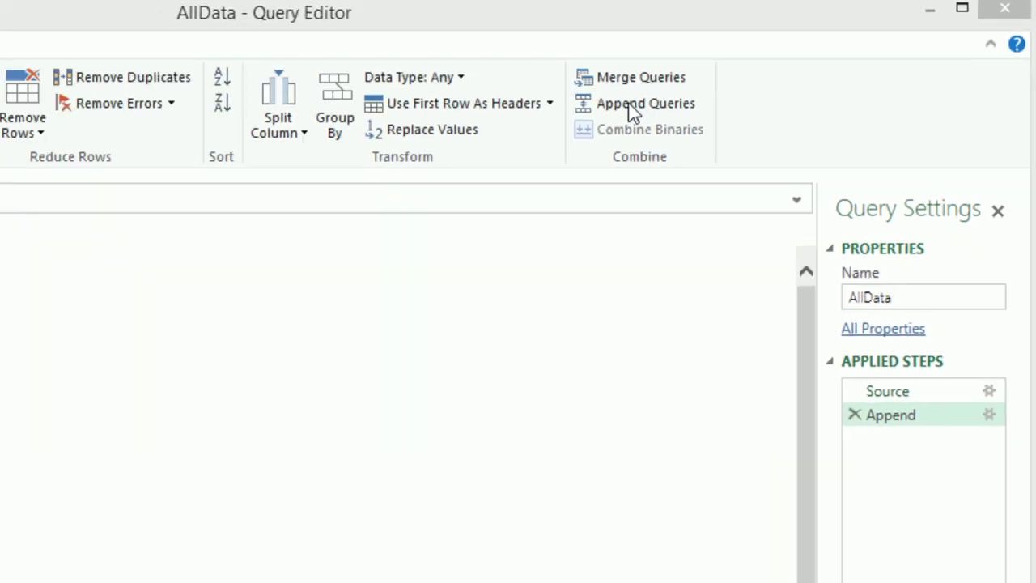
left_click(239, 351)
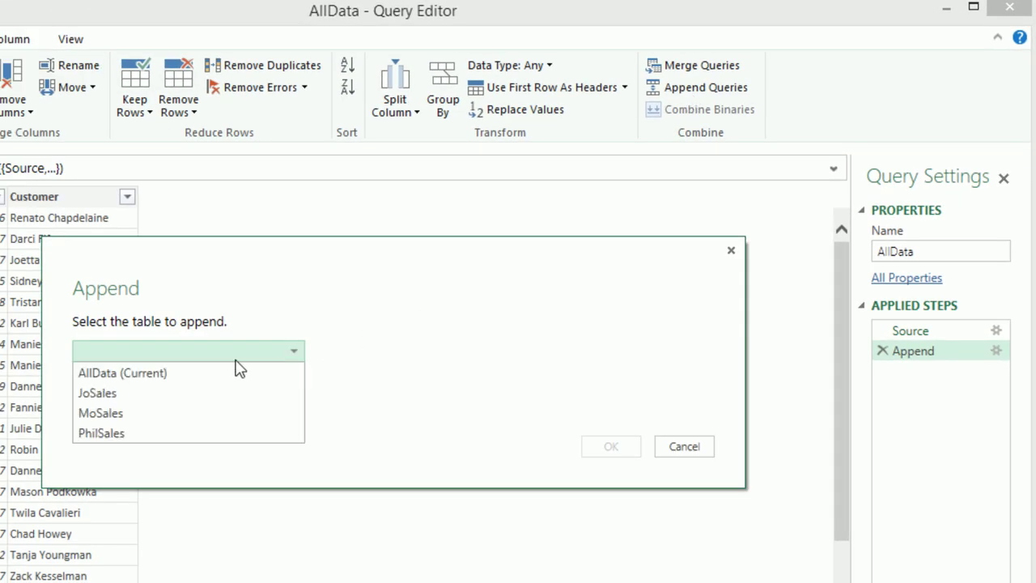
left_click(113, 435)
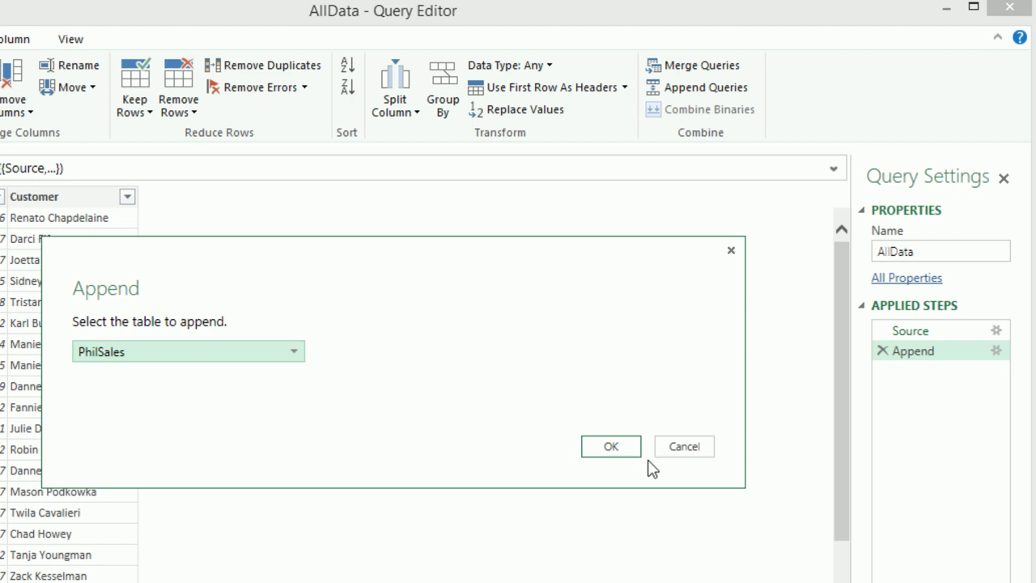
left_click(629, 452)
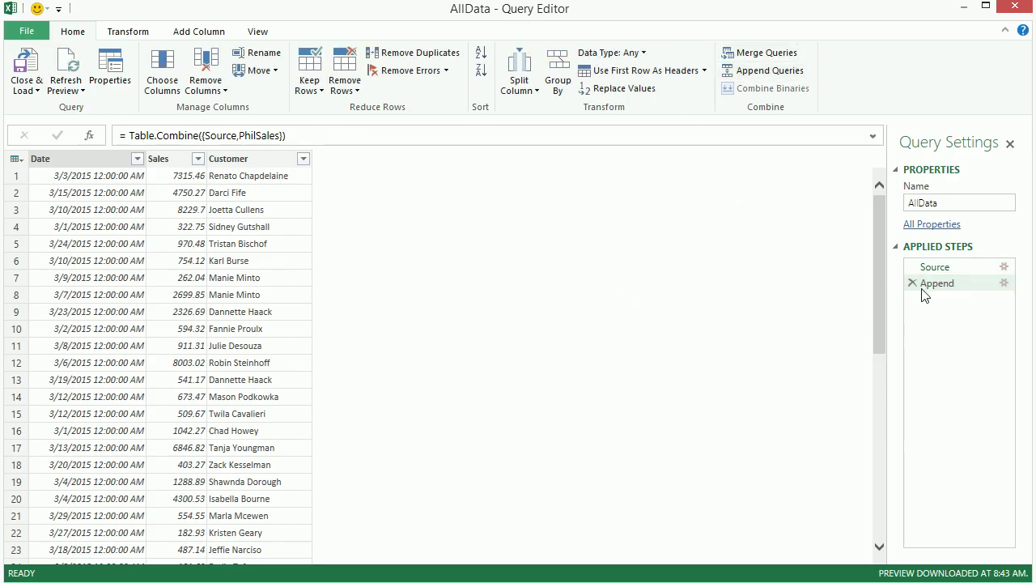
Set AllData's Date column to Date type and Sales column to Decimal Number
left_click(104, 161)
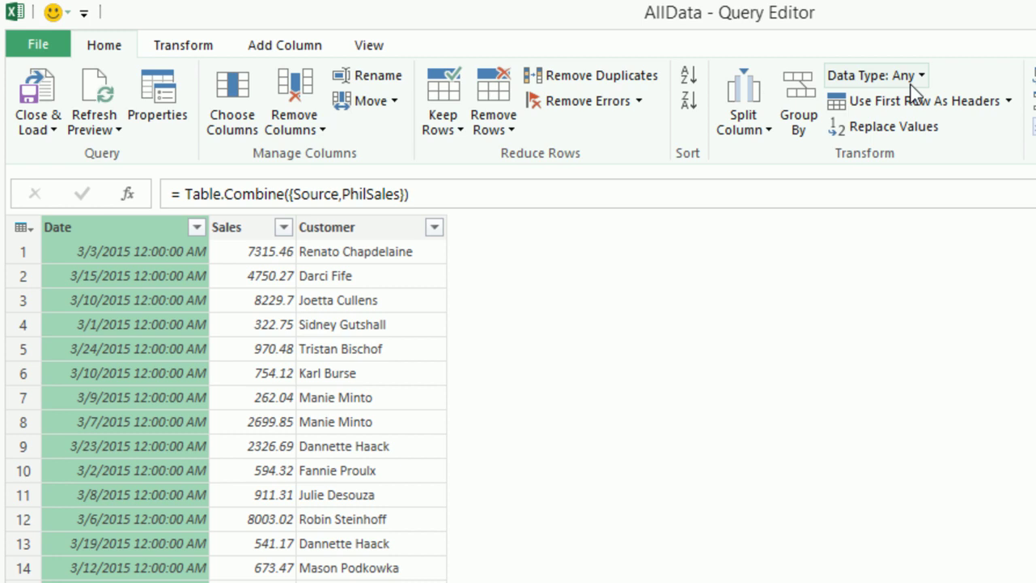
left_click(918, 76)
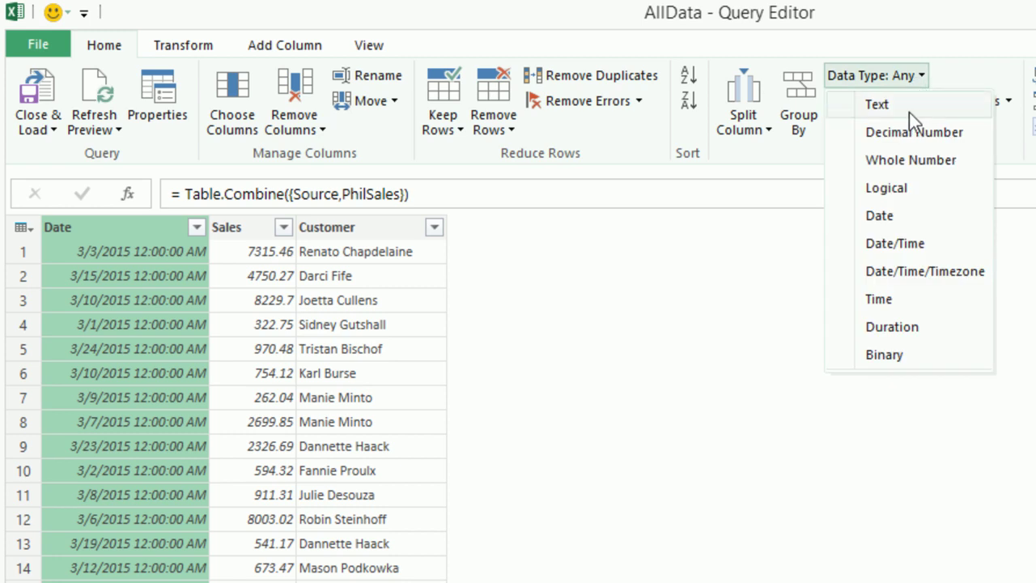
left_click(900, 217)
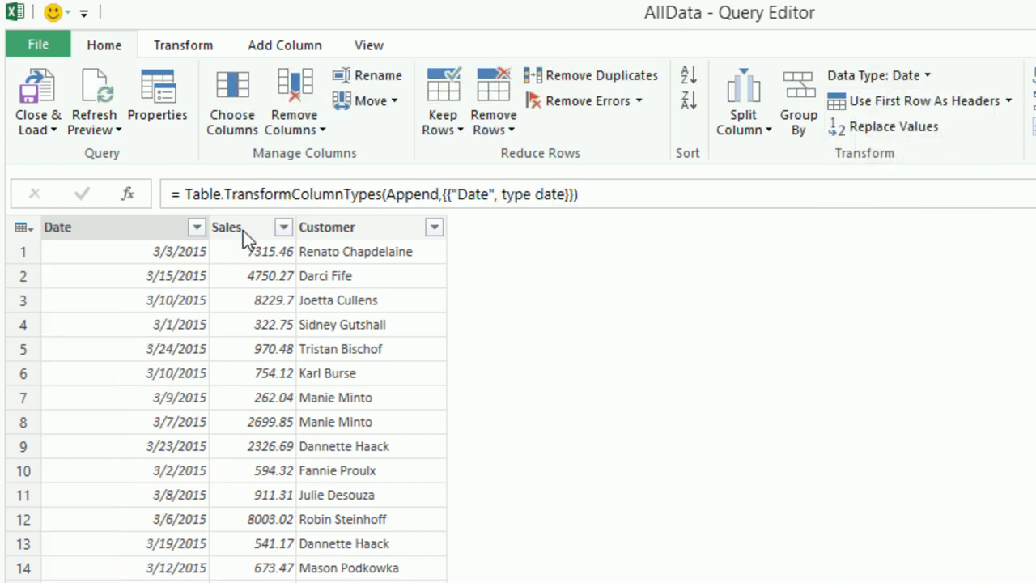
left_click(243, 231)
left_click(923, 76)
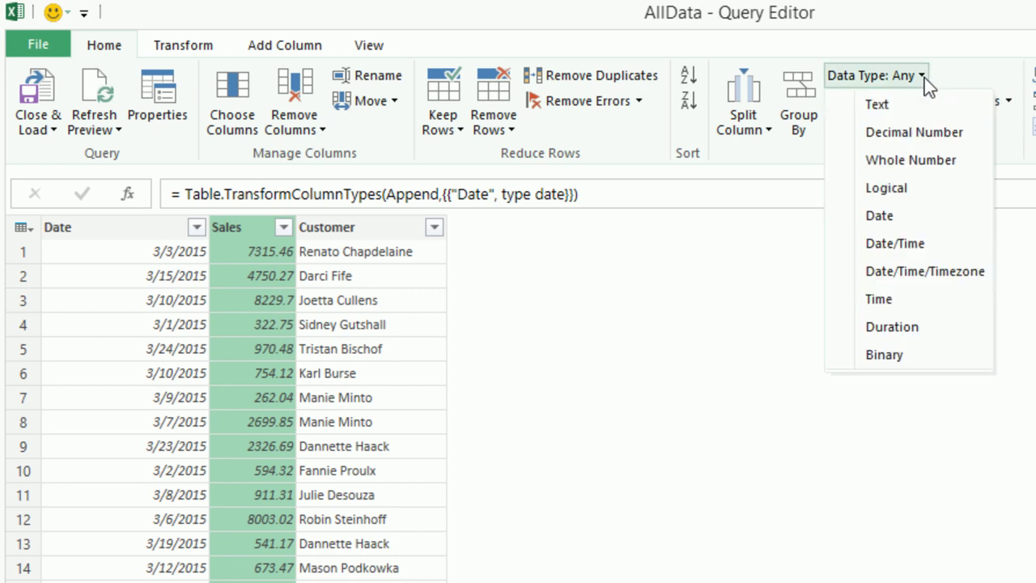
left_click(906, 133)
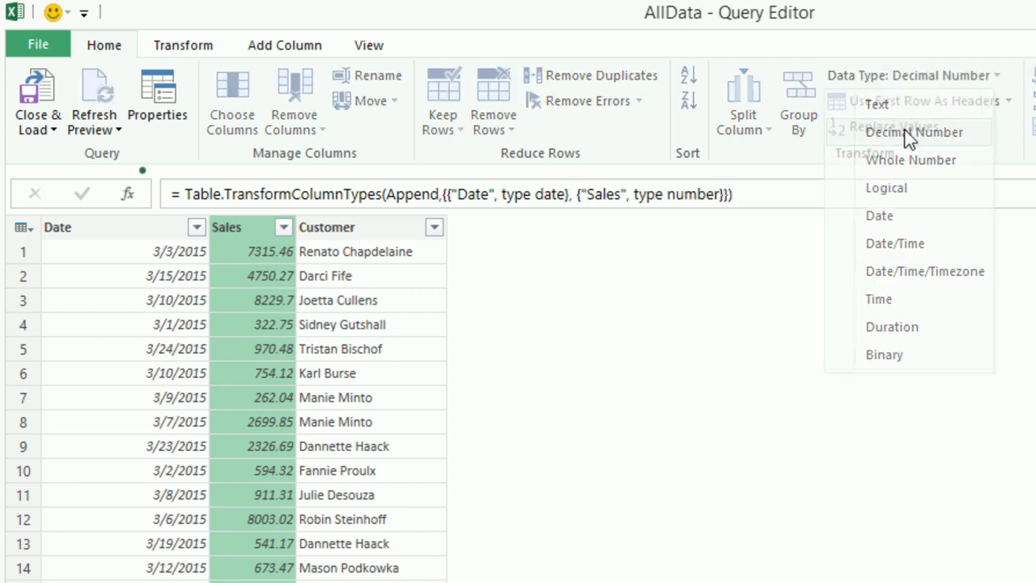
left_click(50, 131)
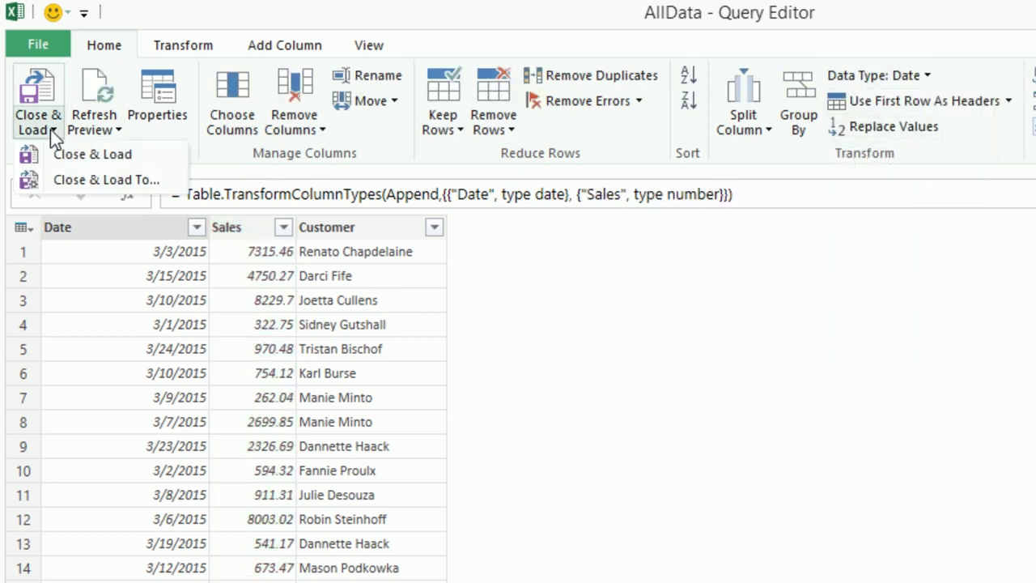
Load AllData as a table into the existing Consolidate worksheet at $A$1
left_click(53, 179)
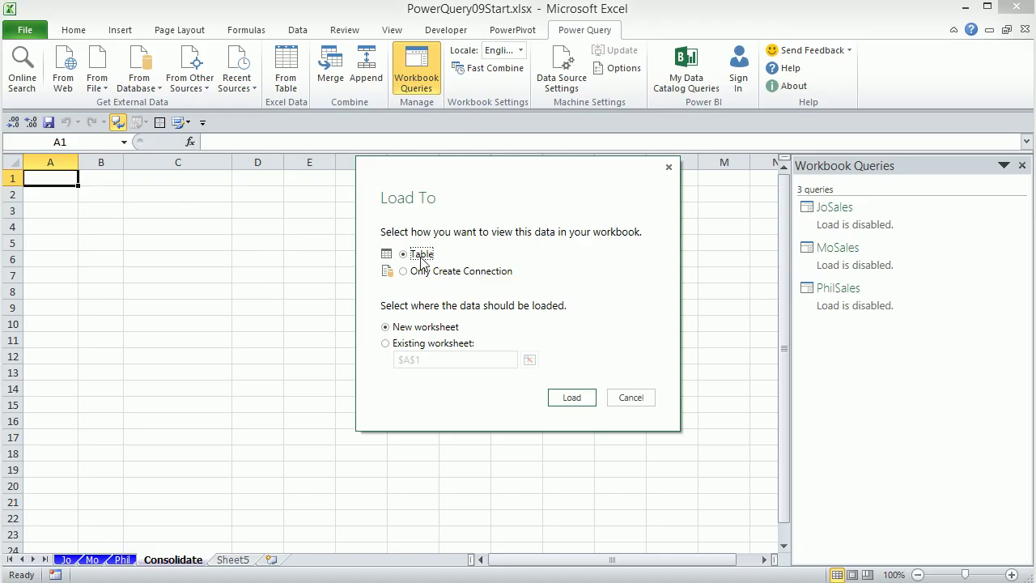
left_click(393, 347)
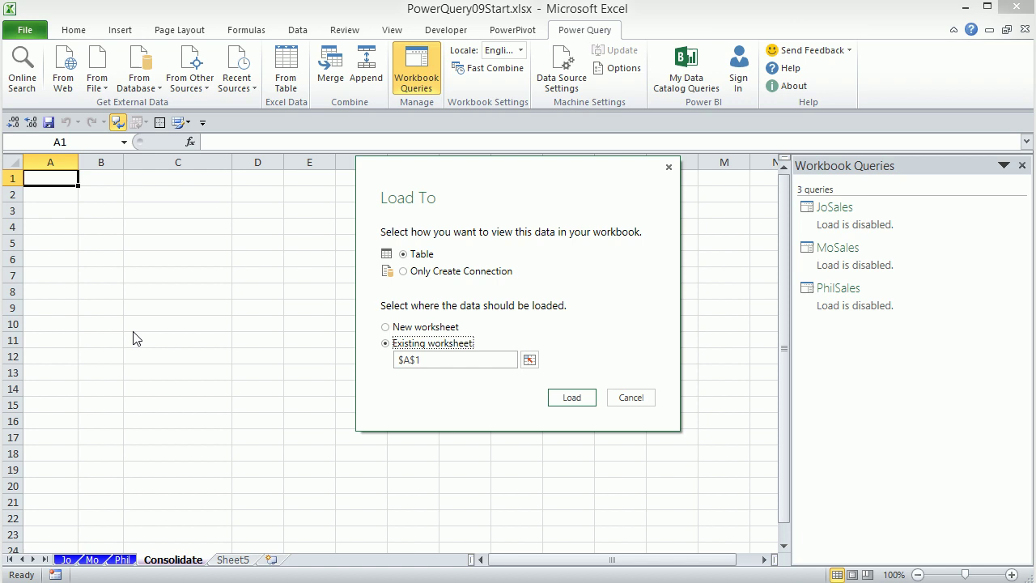
left_click(572, 398)
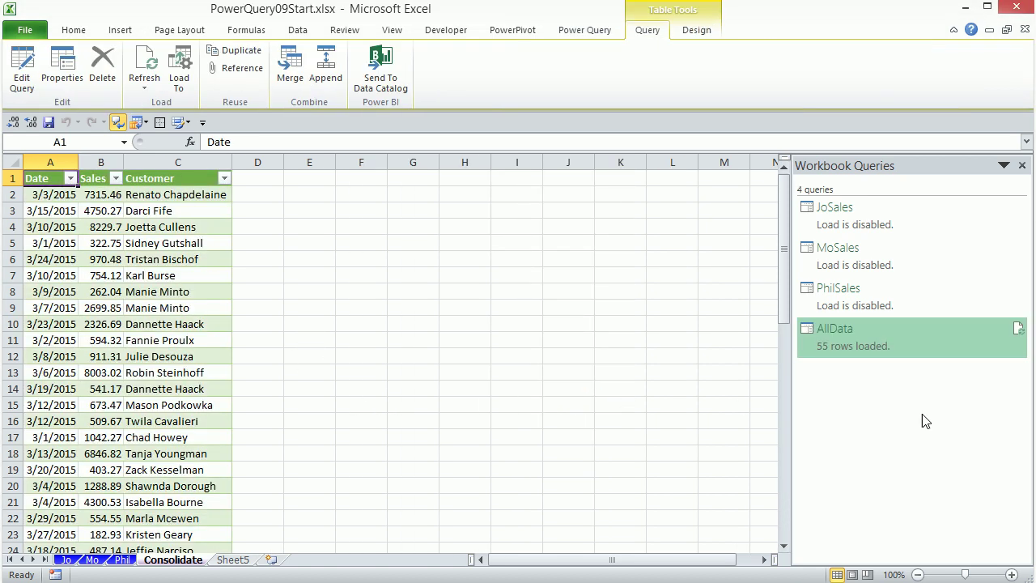
Confirm the AllData table's last entry is at row 56, then view Phil's sales table
scroll(168, 277, "down", 15)
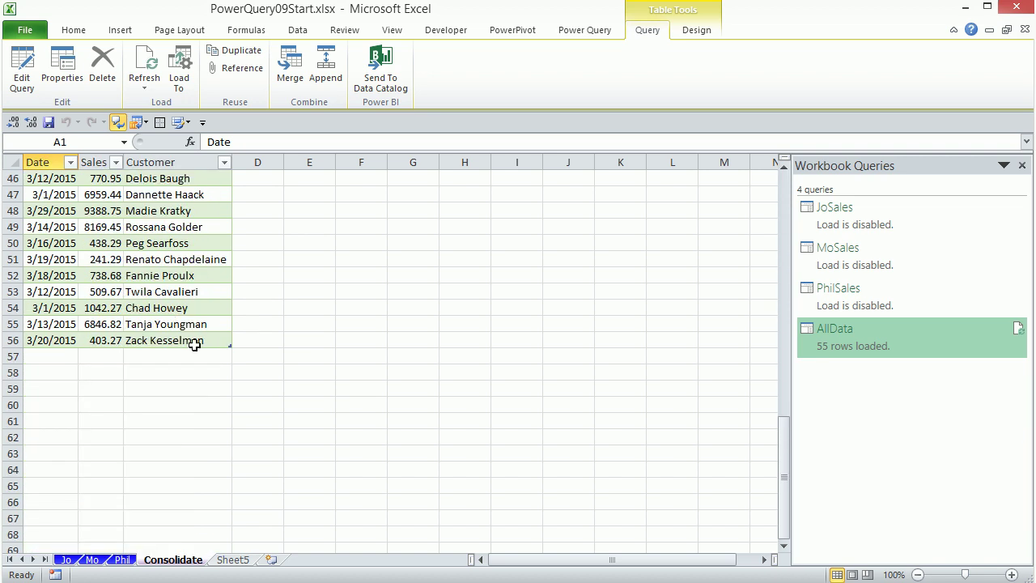
left_click(194, 342)
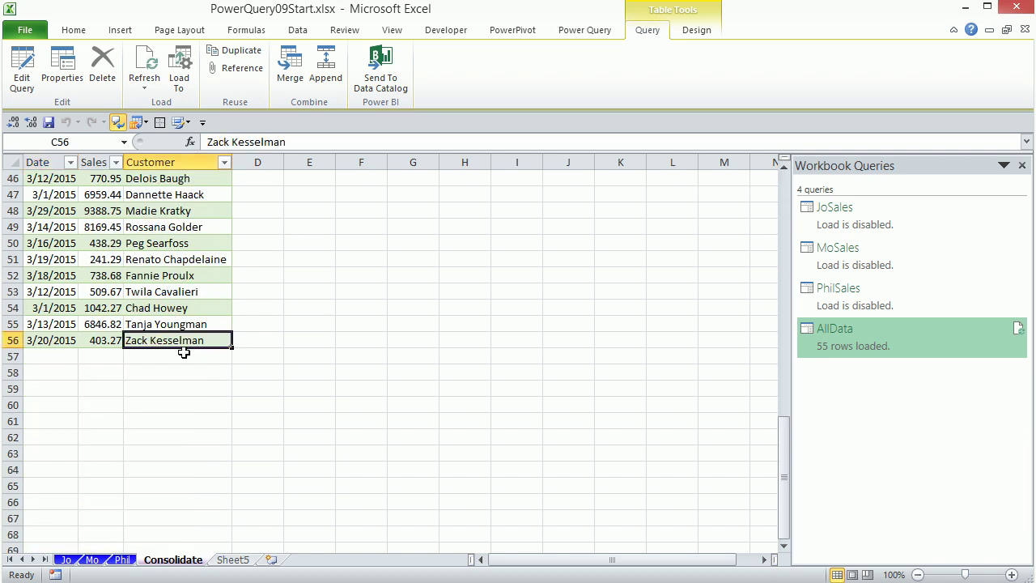
left_click(123, 559)
scroll(172, 490, "down", 3)
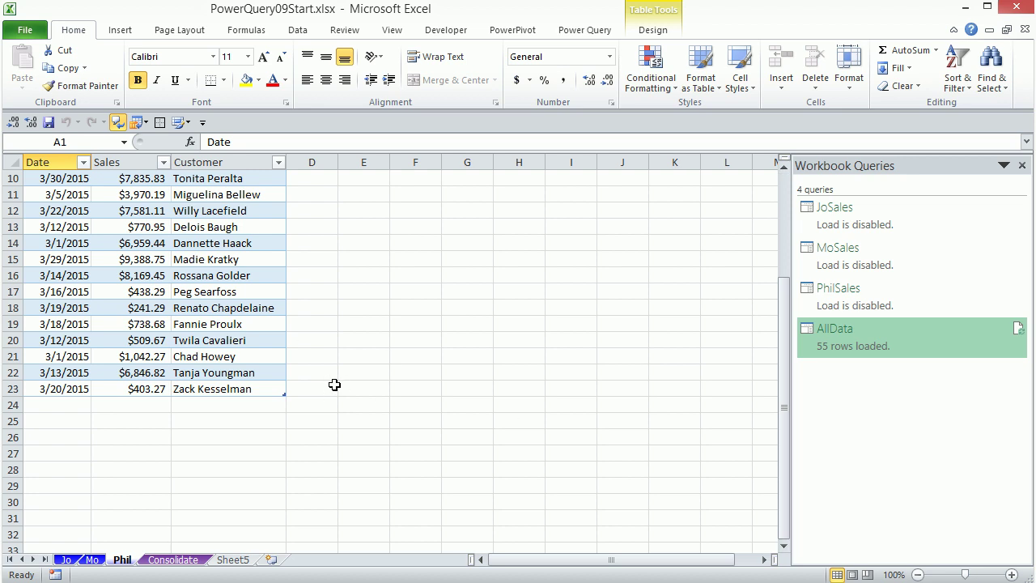
Add a 3/15/2015, $500.00 sale with a new customer's name to Phil's table, then return to Consolidate
left_click(252, 388)
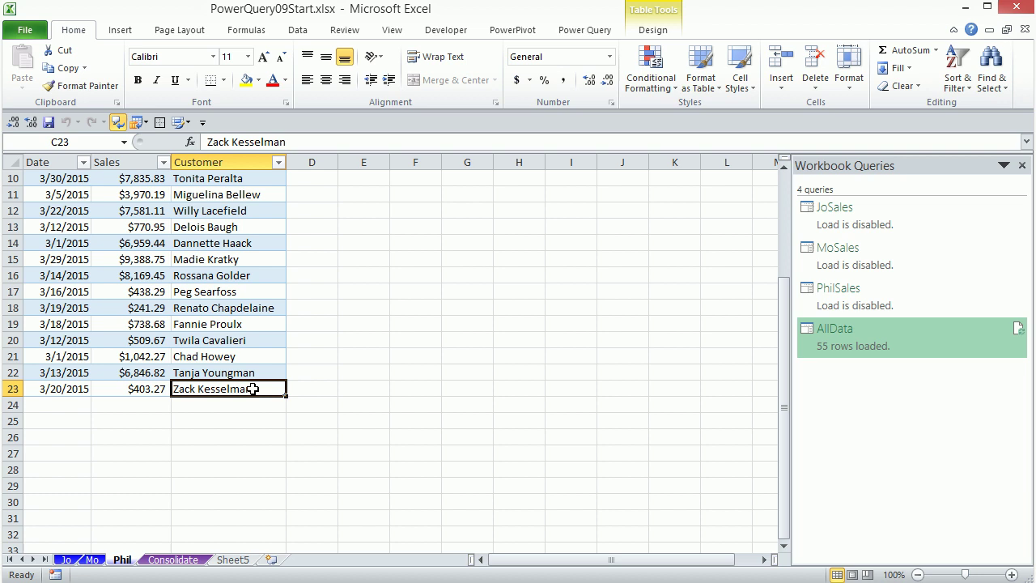
key("Tab")
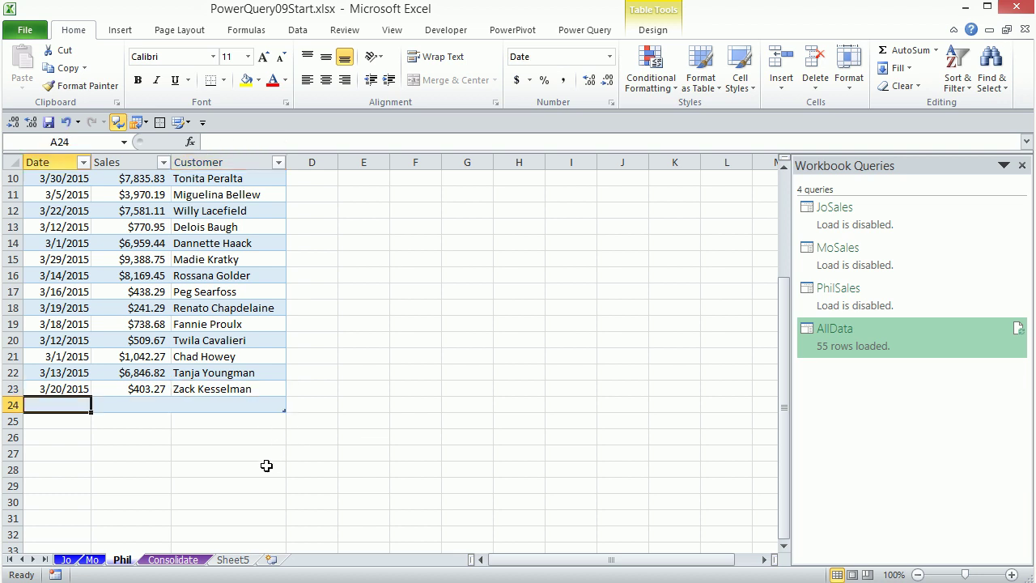
type("3/15/2")
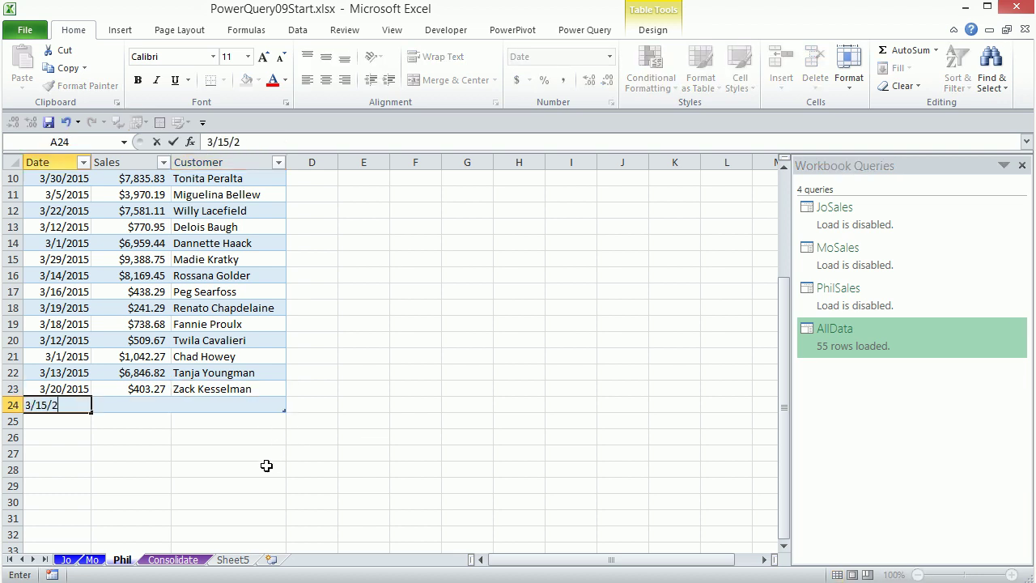
type("015")
key("Tab")
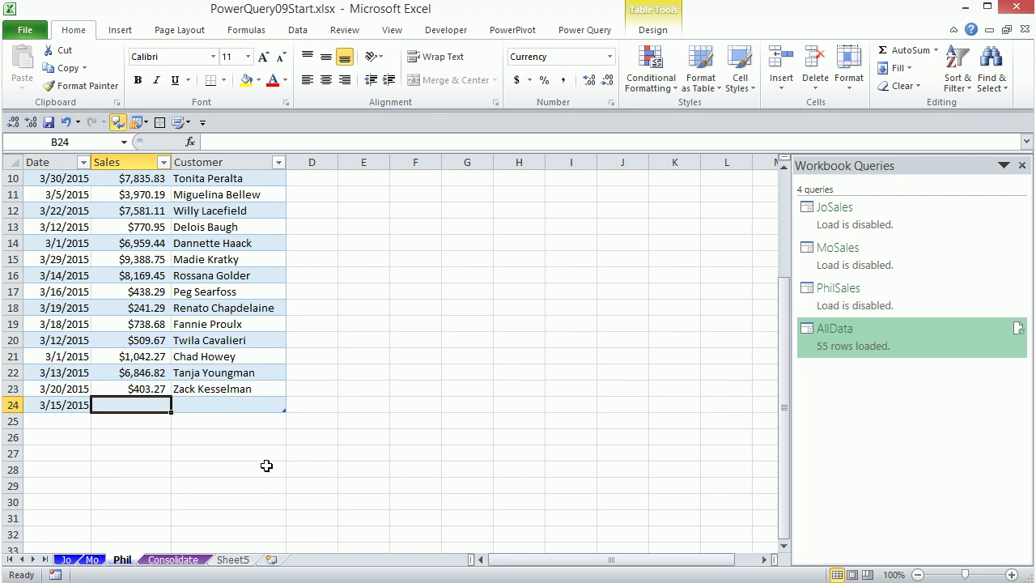
type("500")
key("Tab")
type("Ti")
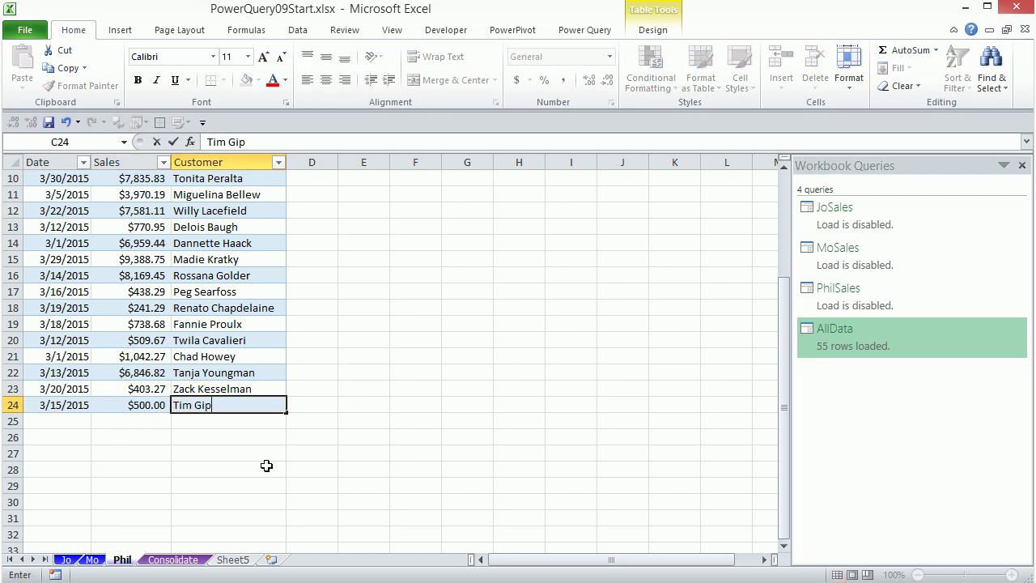
key("ctrl+Return")
key("ctrl+Page_Down")
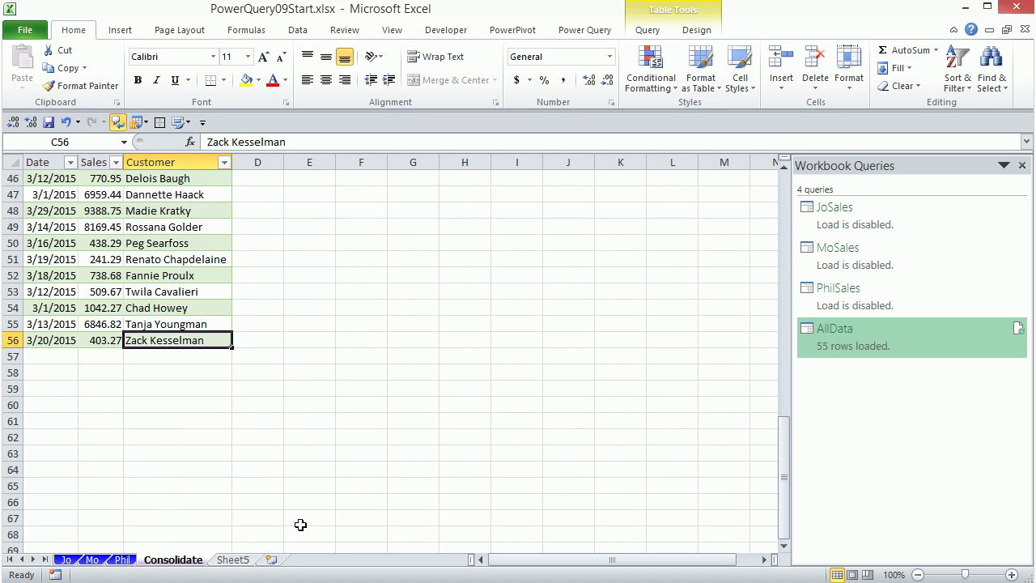
Refresh AllData to load 56 rows, then inspect the new row 57's date value 42078
right_click(191, 261)
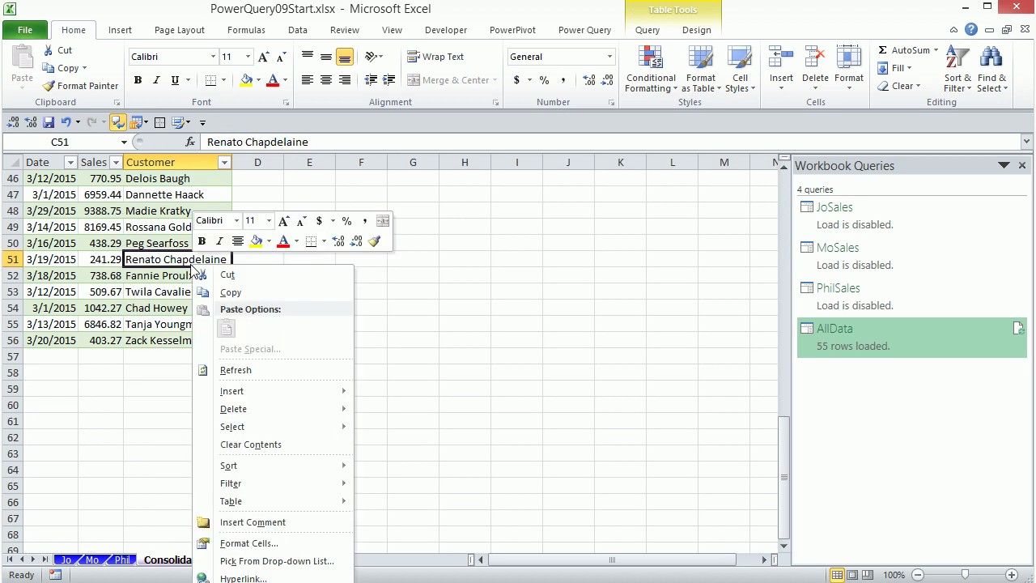
left_click(236, 370)
left_click(306, 31)
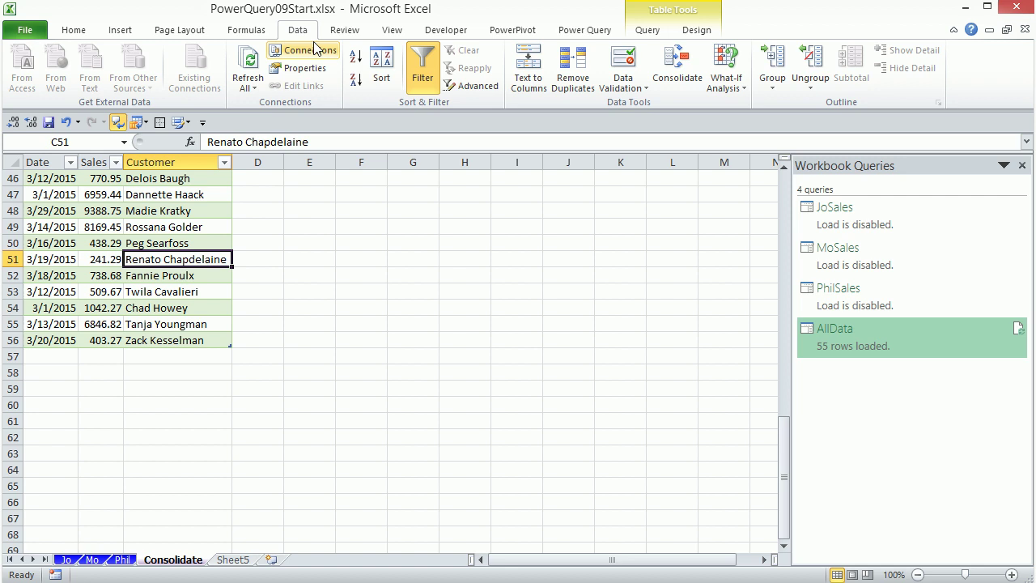
key("ctrl+alt+F5")
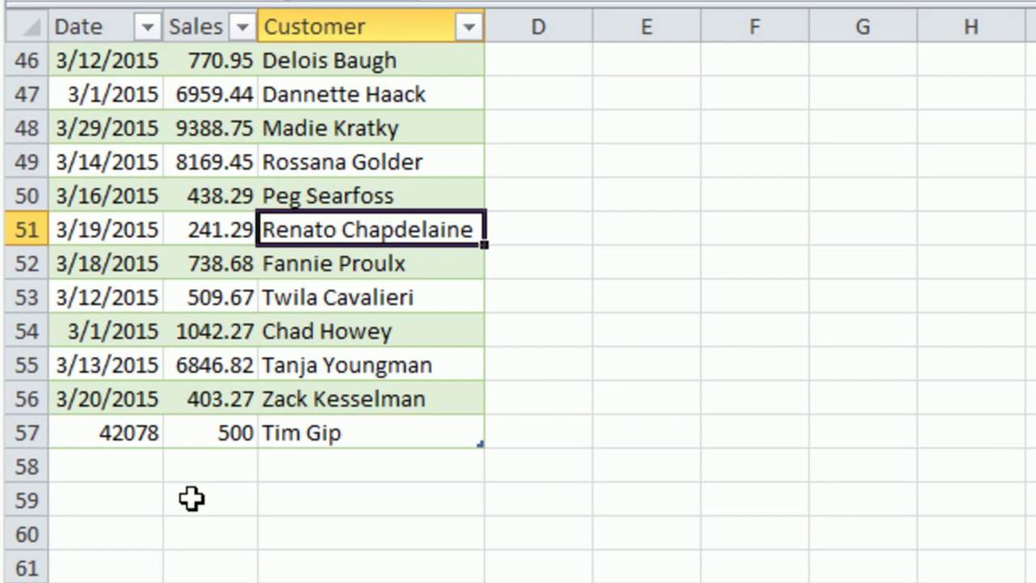
left_click(108, 432)
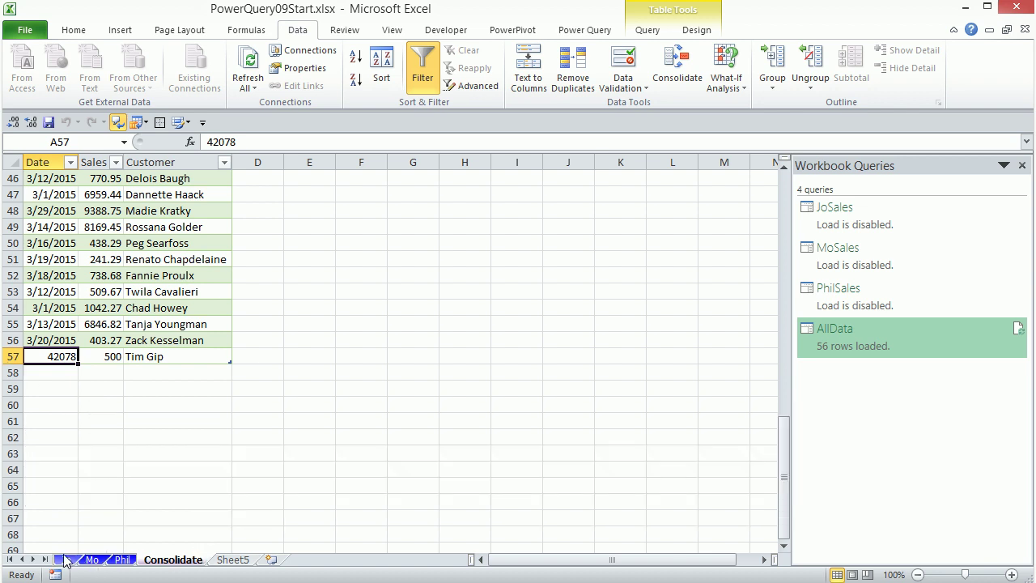
left_click(65, 559)
left_click(97, 560)
left_click(122, 559)
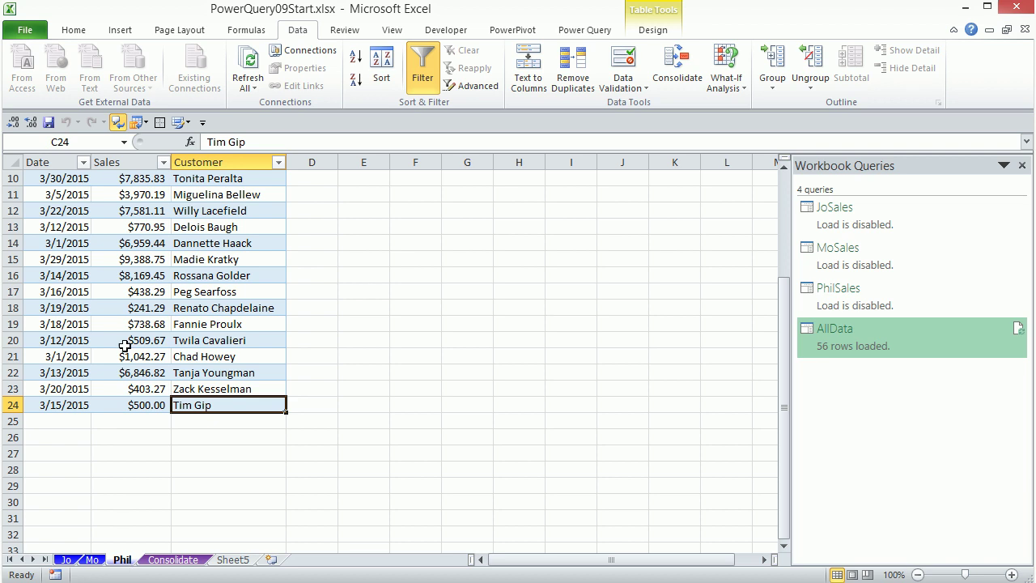
left_click(173, 560)
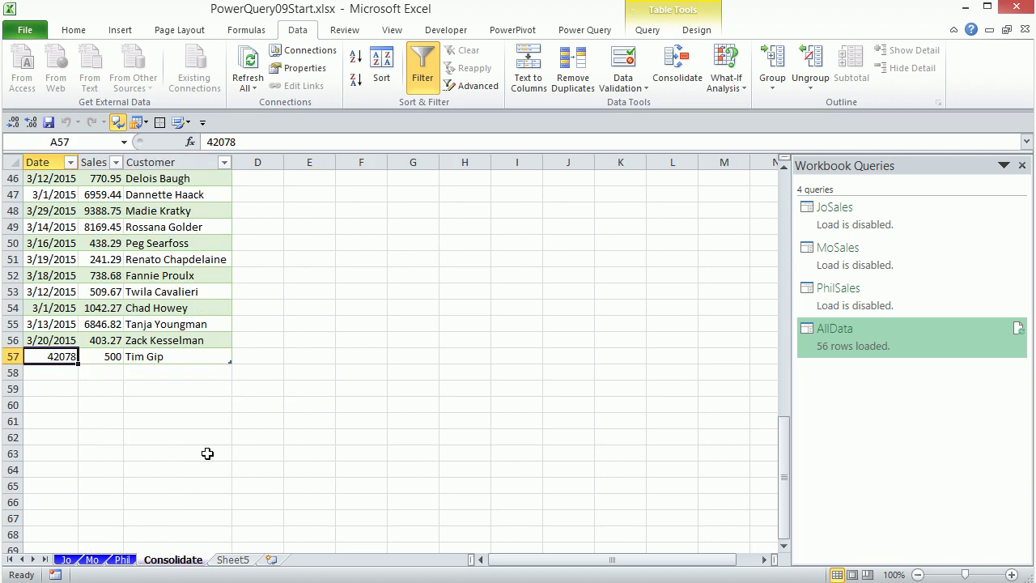